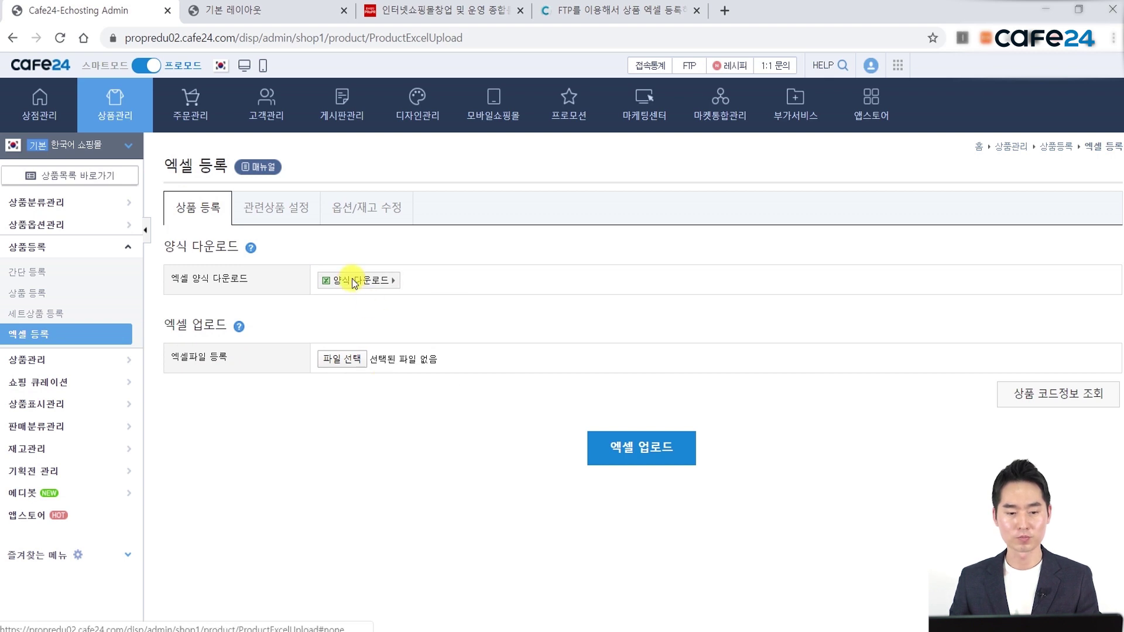
# Step: Download the product registration Excel form and open it in a maximized Excel window
pyautogui.click(354, 281)
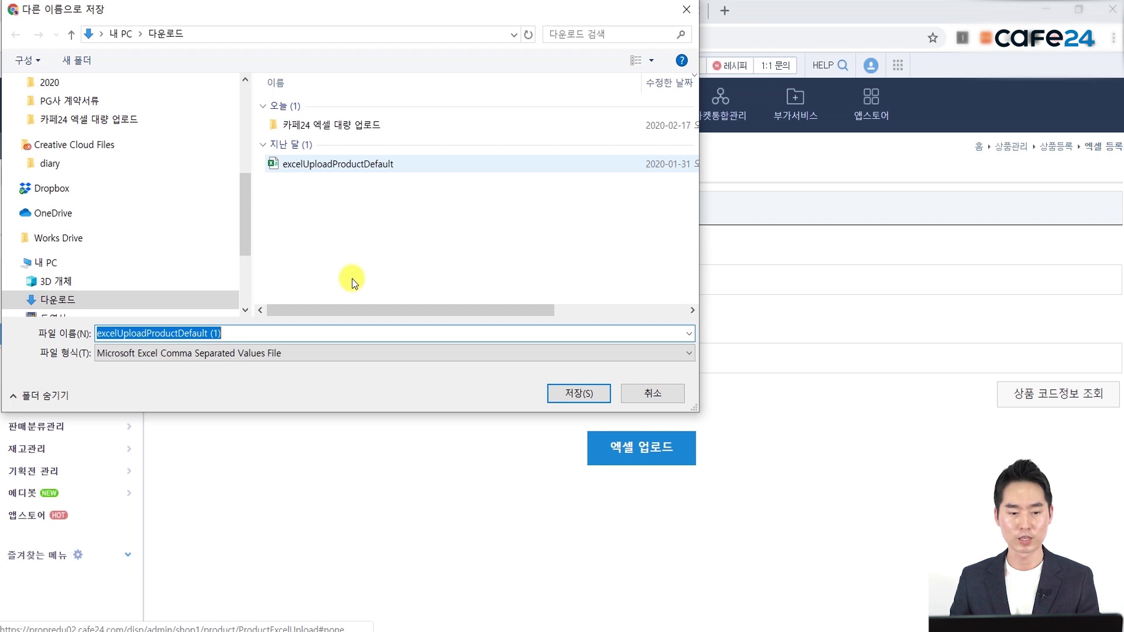
pyautogui.click(647, 394)
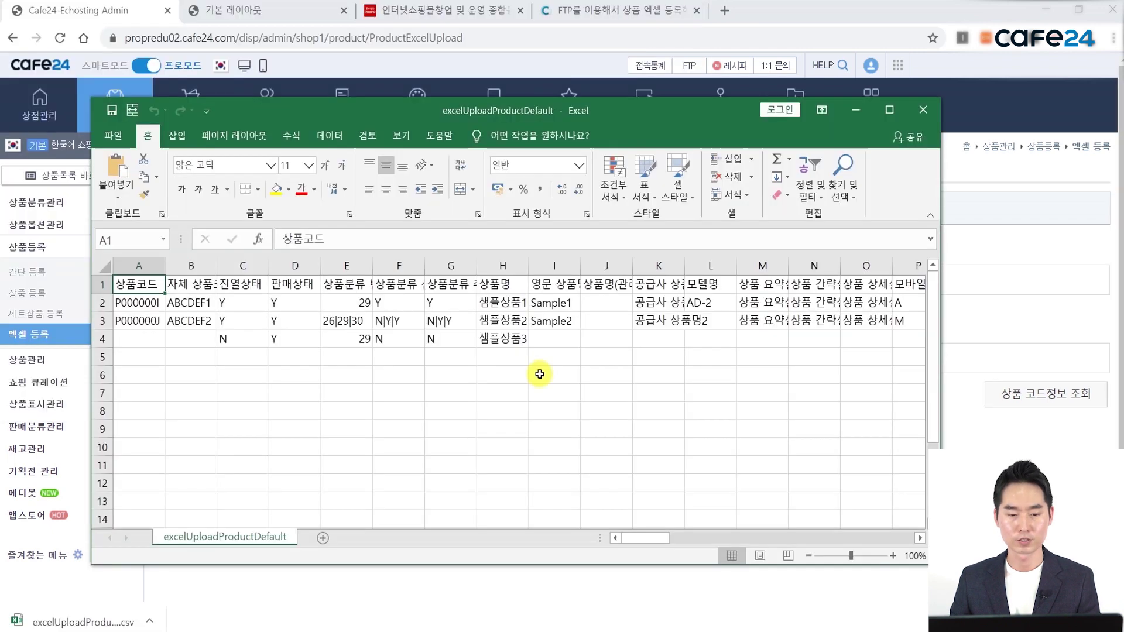
pyautogui.click(890, 110)
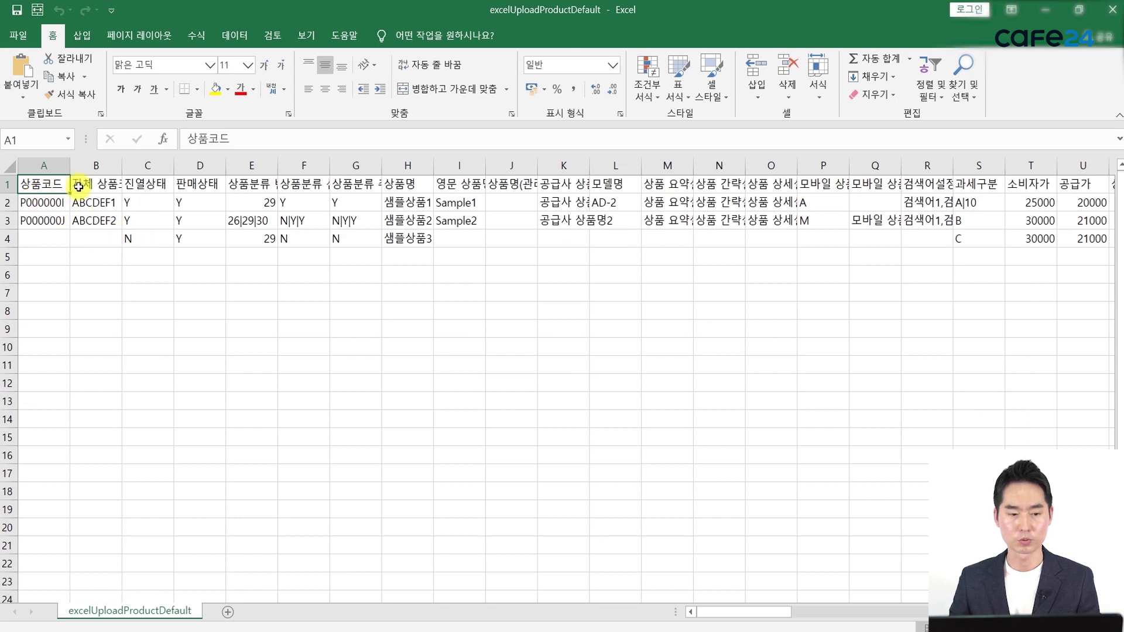
# Step: Examine the product form's column headings and sample entries, from 판매상태 through the mobile product description columns
pyautogui.click(199, 184)
pyautogui.click(303, 184)
pyautogui.click(356, 184)
pyautogui.click(460, 185)
pyautogui.click(502, 188)
pyautogui.click(611, 184)
pyautogui.click(719, 184)
pyautogui.click(813, 203)
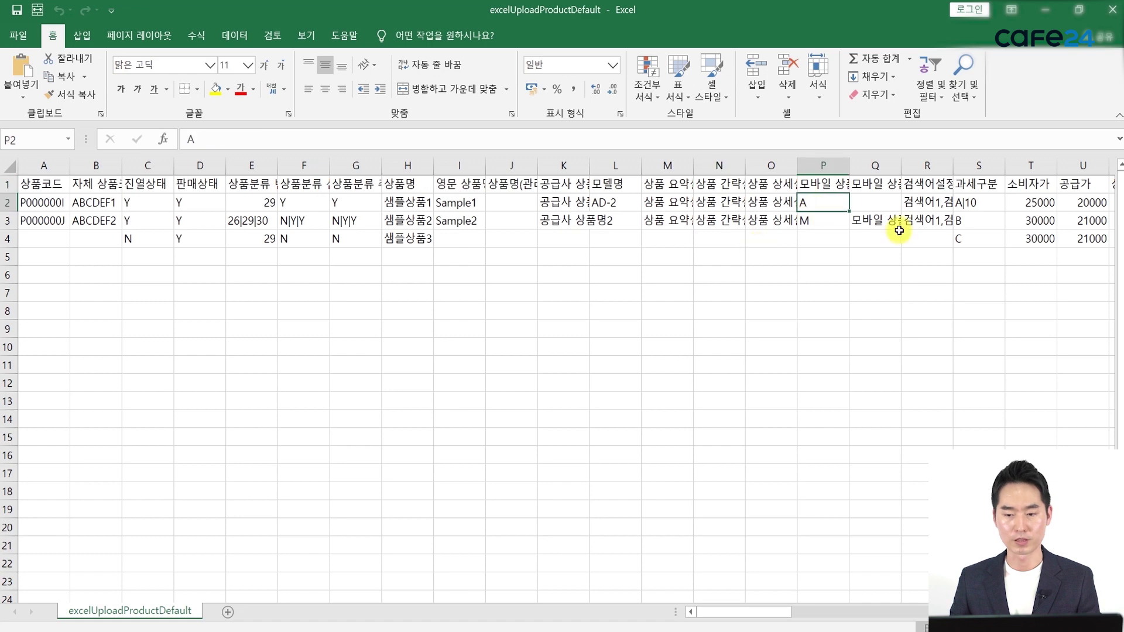
# Step: Clear the sample product data in A2:CN8 of the form, keeping the heading row
pyautogui.moveTo(768, 619); pyautogui.dragTo(720, 623)
pyautogui.click(94, 273)
pyautogui.moveTo(32, 205); pyautogui.dragTo(1119, 303)
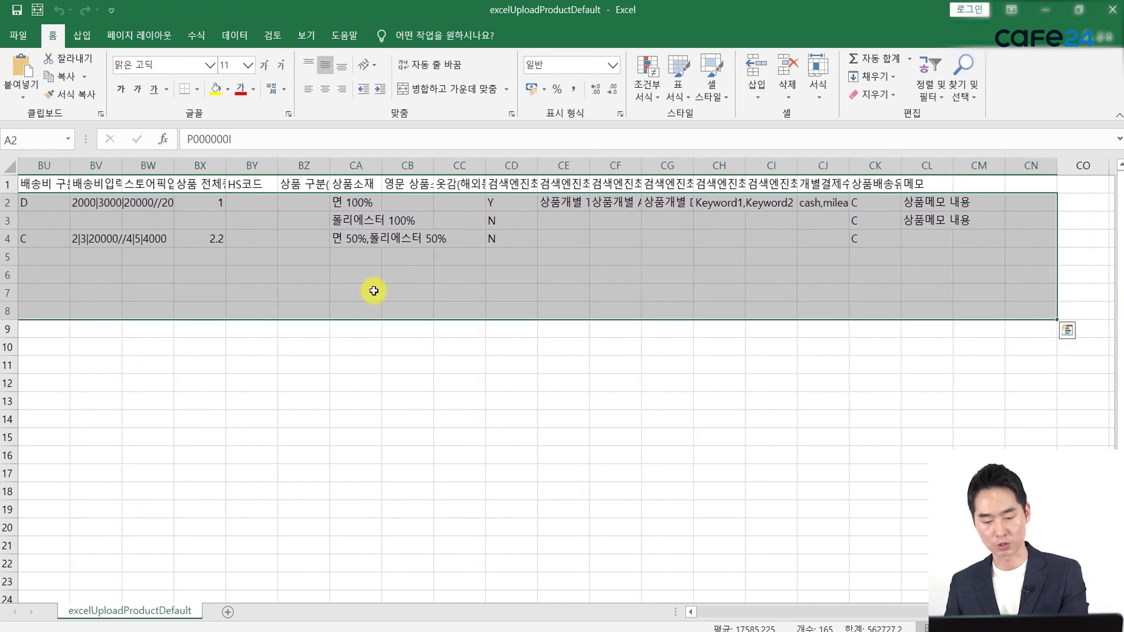
pyautogui.press('Delete')
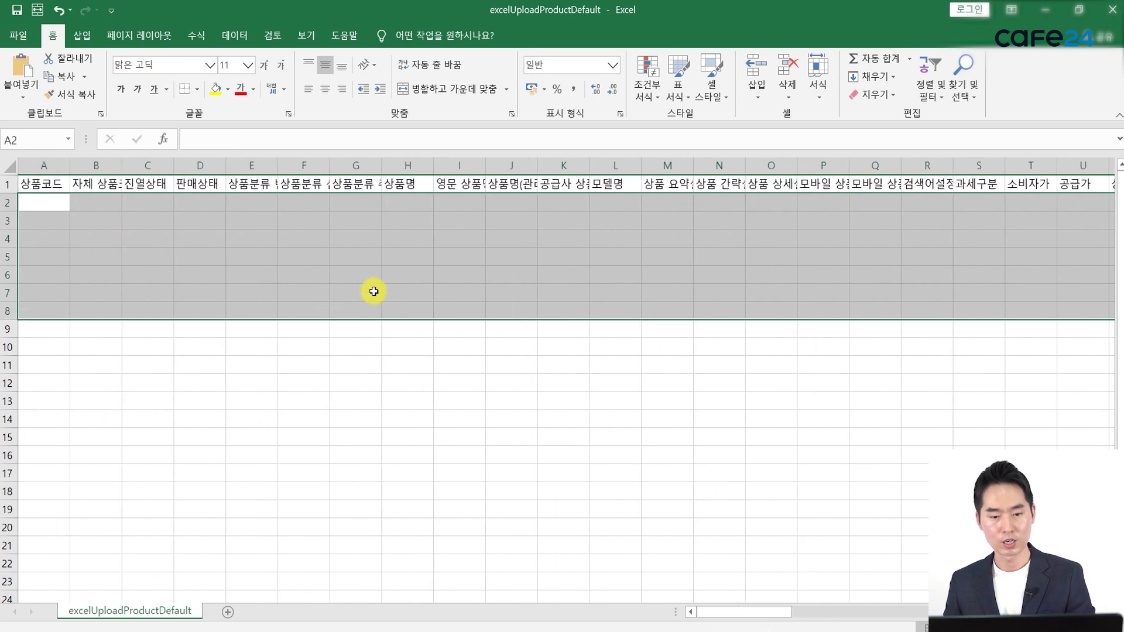
pyautogui.click(359, 184)
pyautogui.click(218, 291)
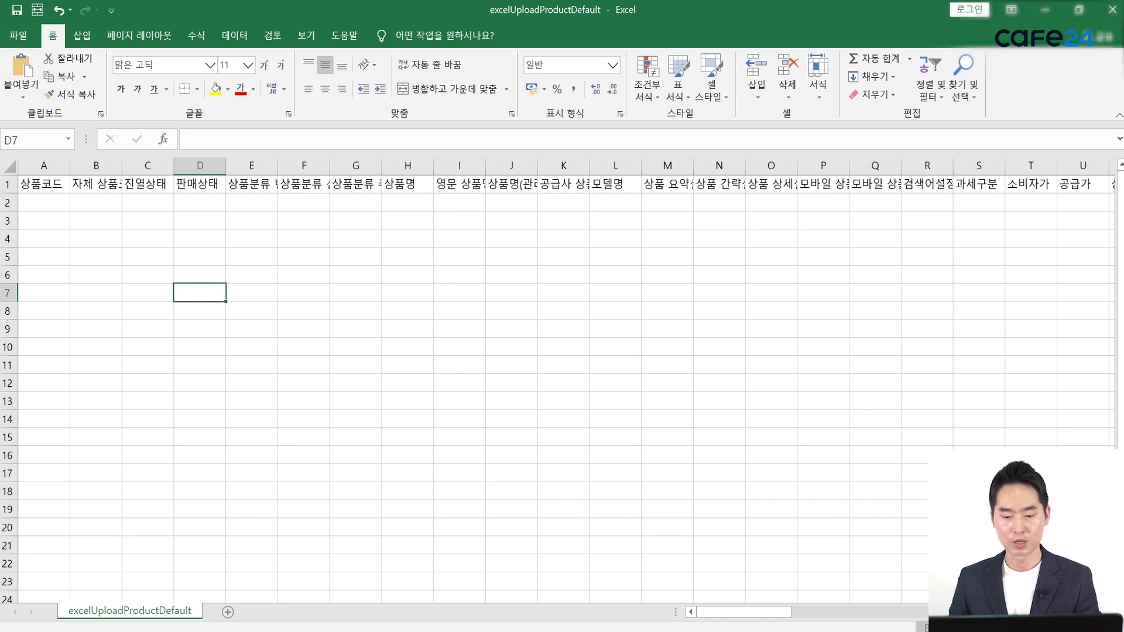
# Step: Review the 엑셀등록 slide in the photo viewer and return to the Excel registration page in the browser
pyautogui.hotkey('alt', 'Tab')
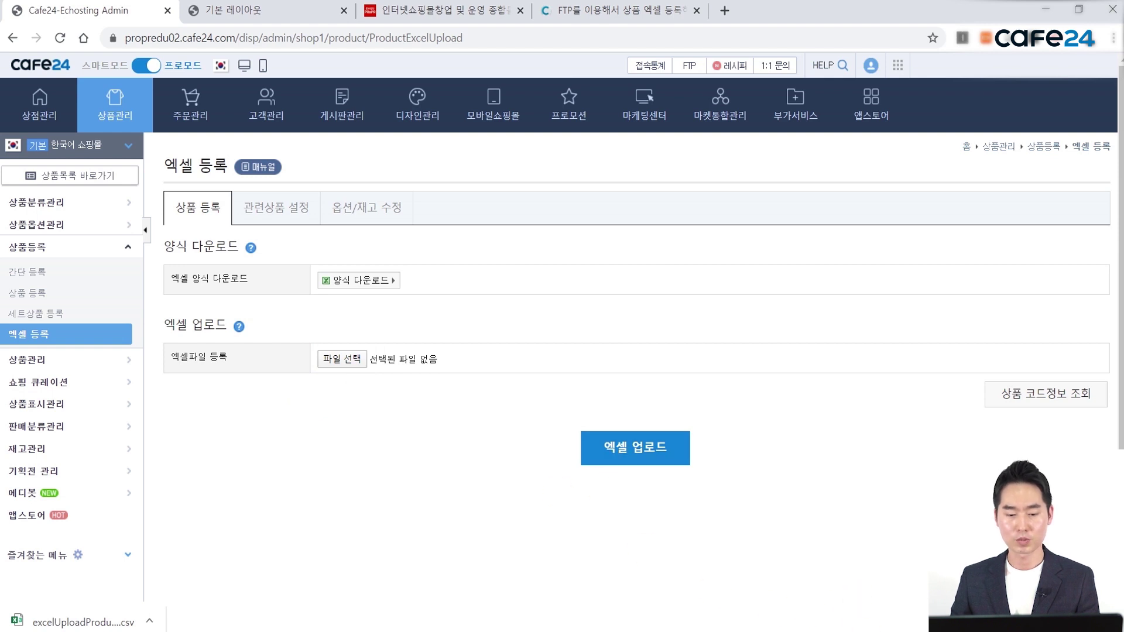
pyautogui.hotkey('alt', 'Tab')
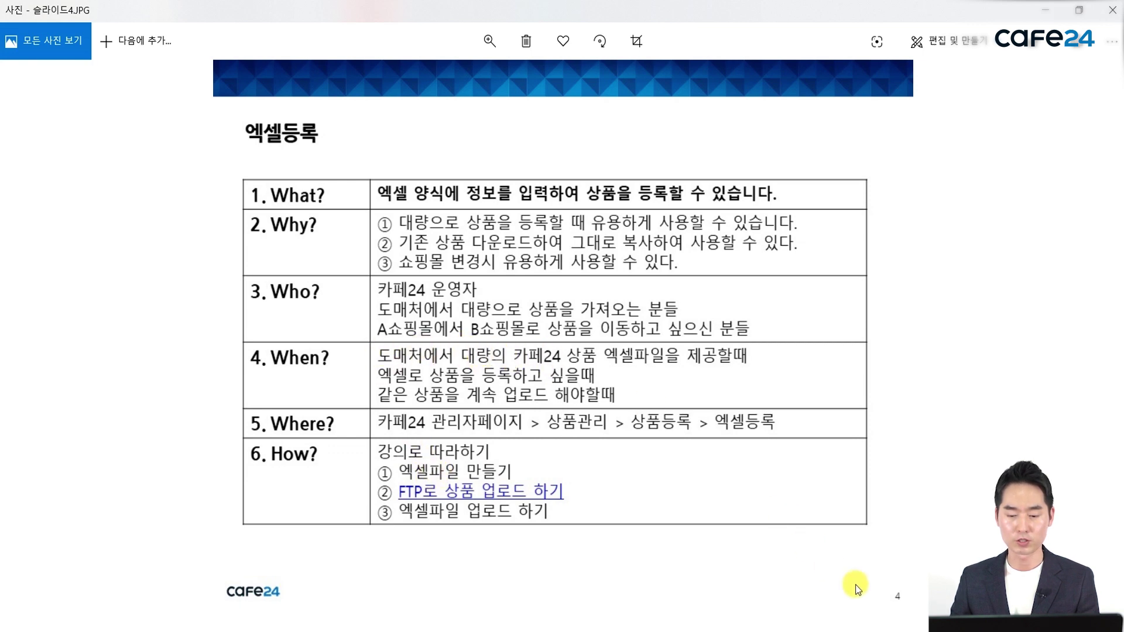
pyautogui.hotkey('alt', 'Tab')
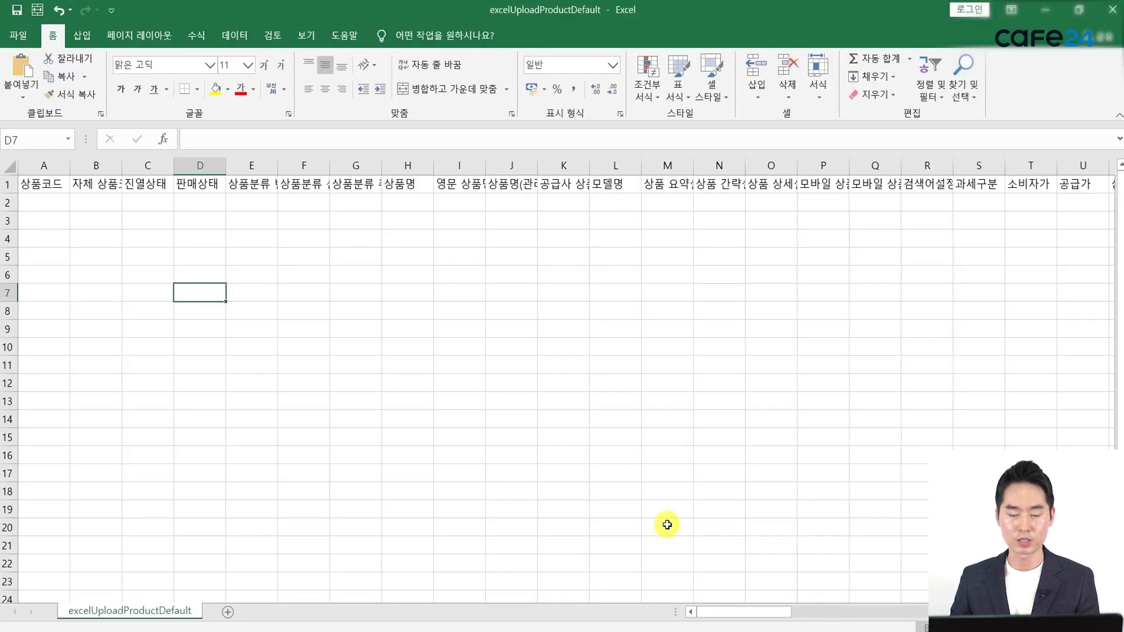
pyautogui.hotkey('alt', 'Tab')
pyautogui.hotkey('alt', 'Tab')
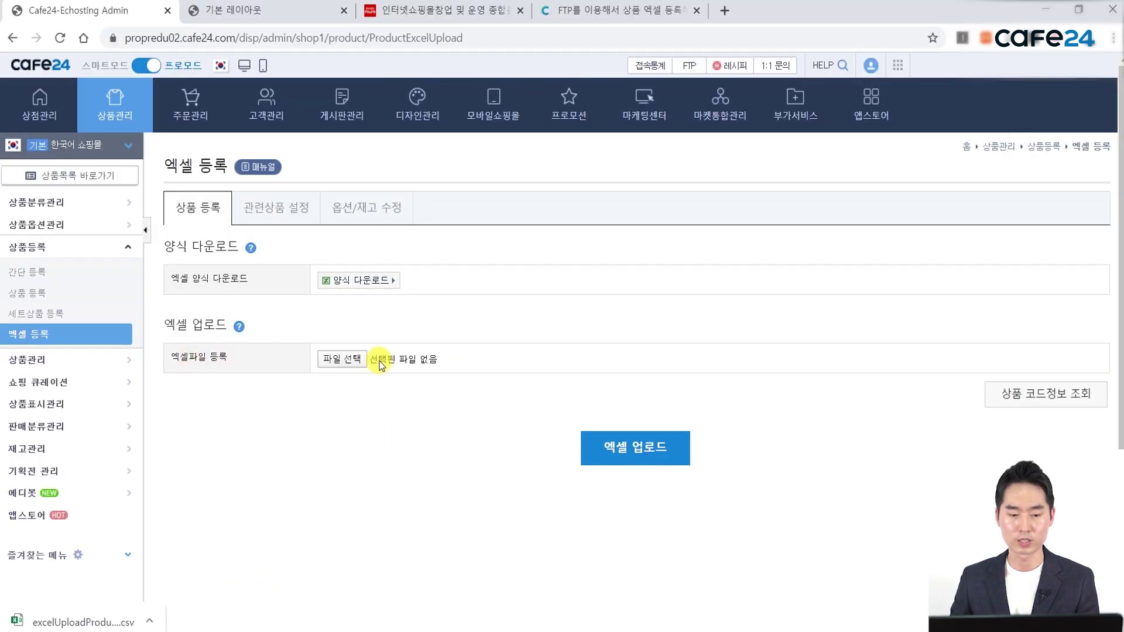
# Step: Choose the file cafe24_product excel sample.csv from the 카페24 엑셀 대량 업로드 folder in Downloads for the Excel upload
pyautogui.click(341, 362)
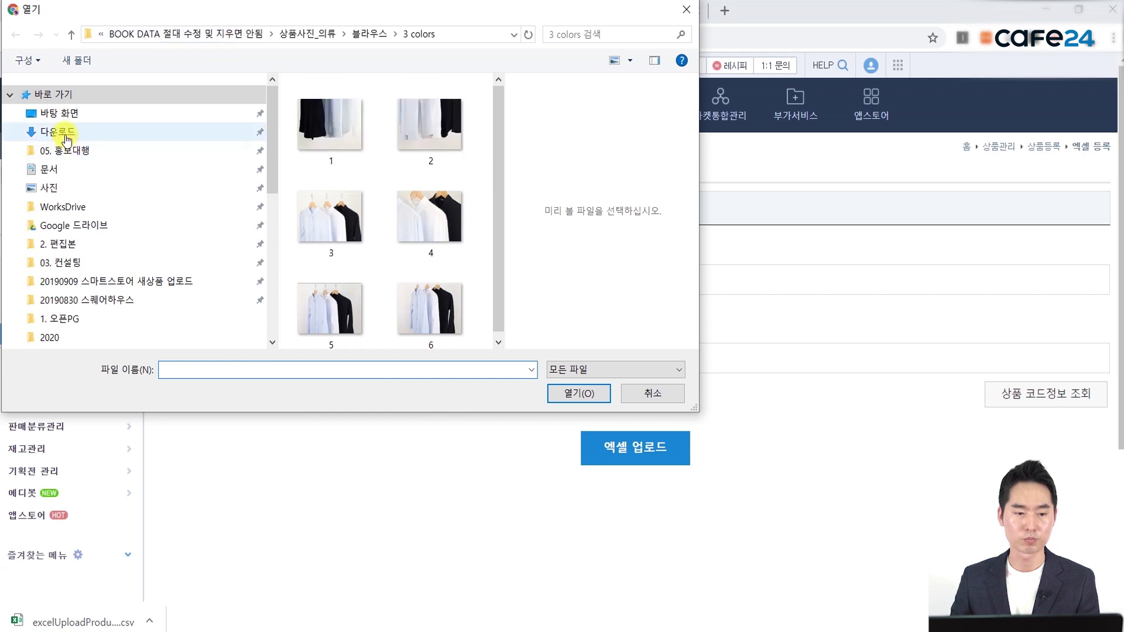
pyautogui.click(66, 138)
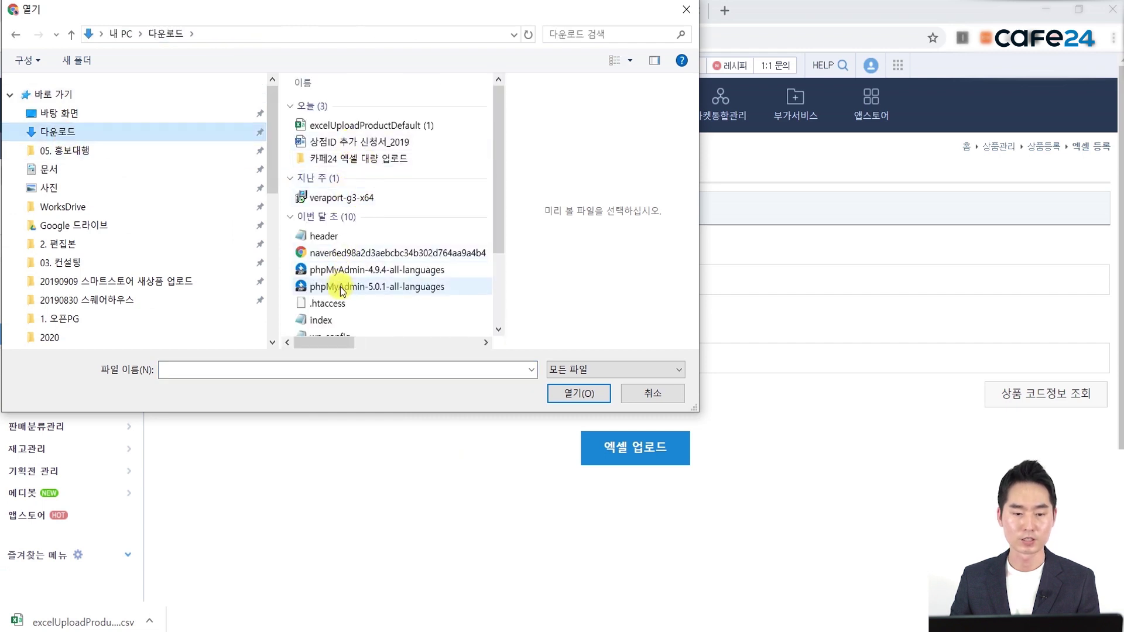
pyautogui.scroll(-3, 340, 289)
pyautogui.scroll(3, 316, 251)
pyautogui.doubleClick(330, 157)
pyautogui.click(373, 124)
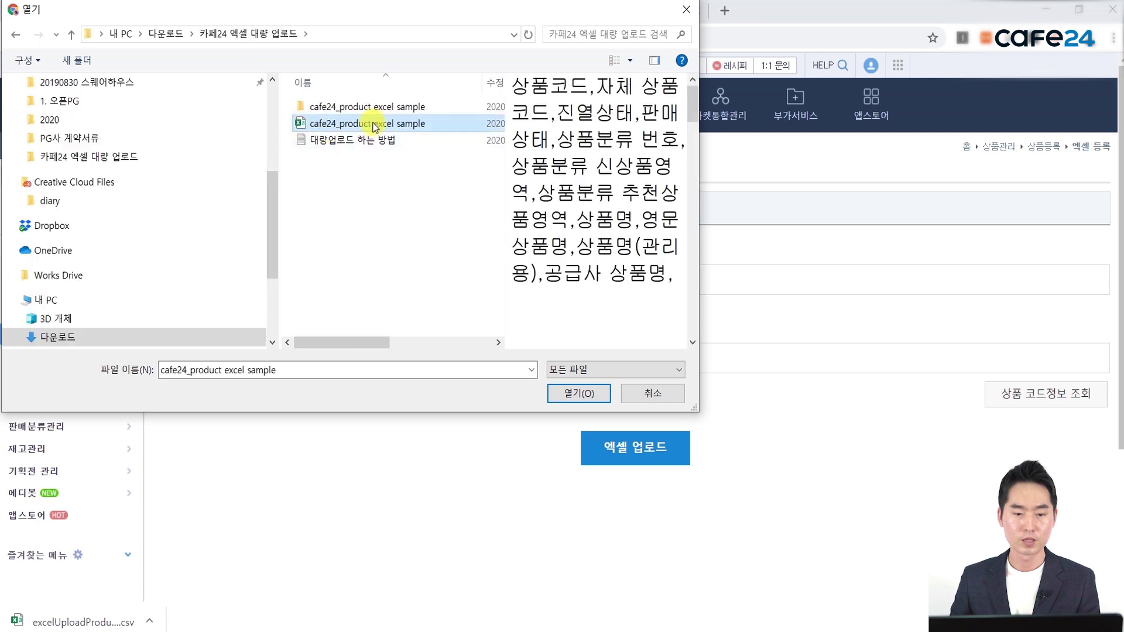
pyautogui.press('Escape')
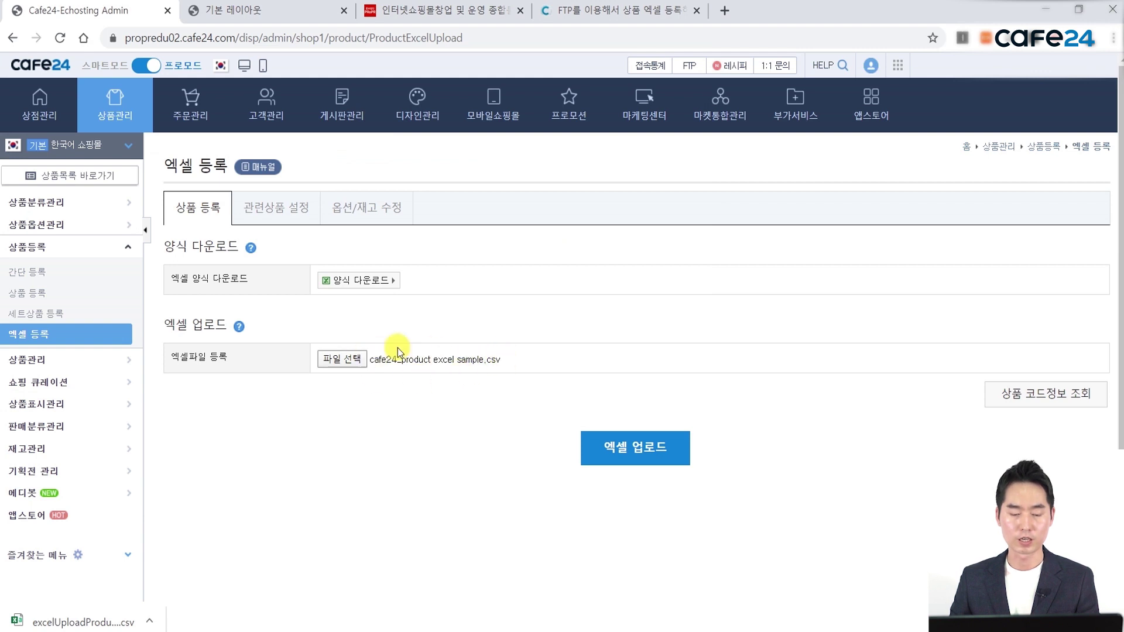
# Step: Upload the chosen product Excel file, review the upload result, and close the result window
pyautogui.click(645, 461)
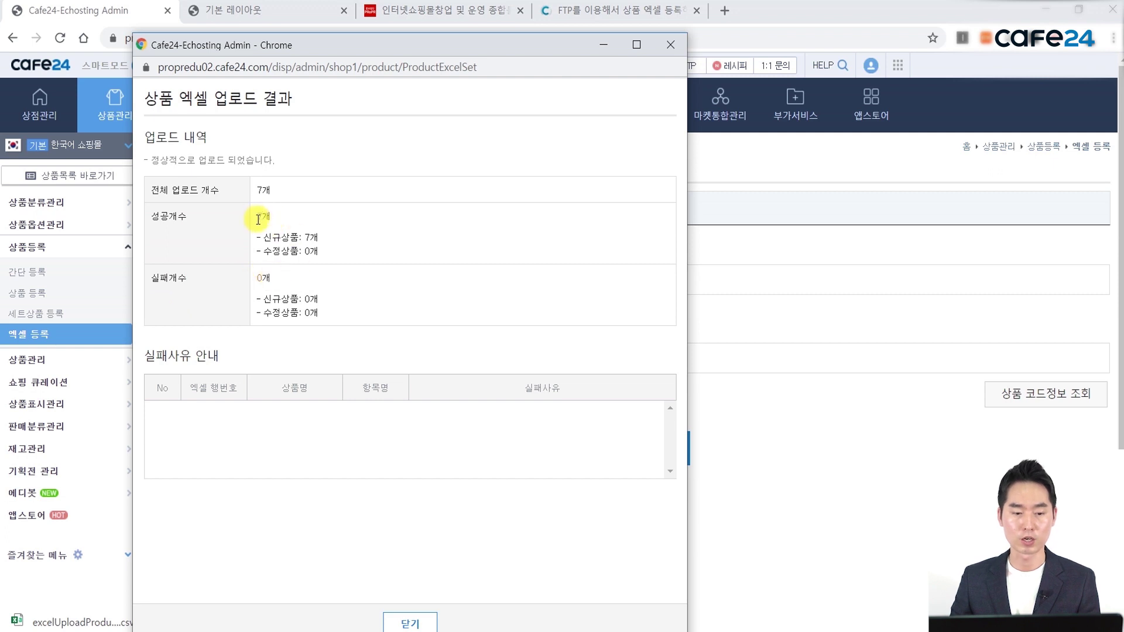
pyautogui.moveTo(153, 218); pyautogui.dragTo(211, 220)
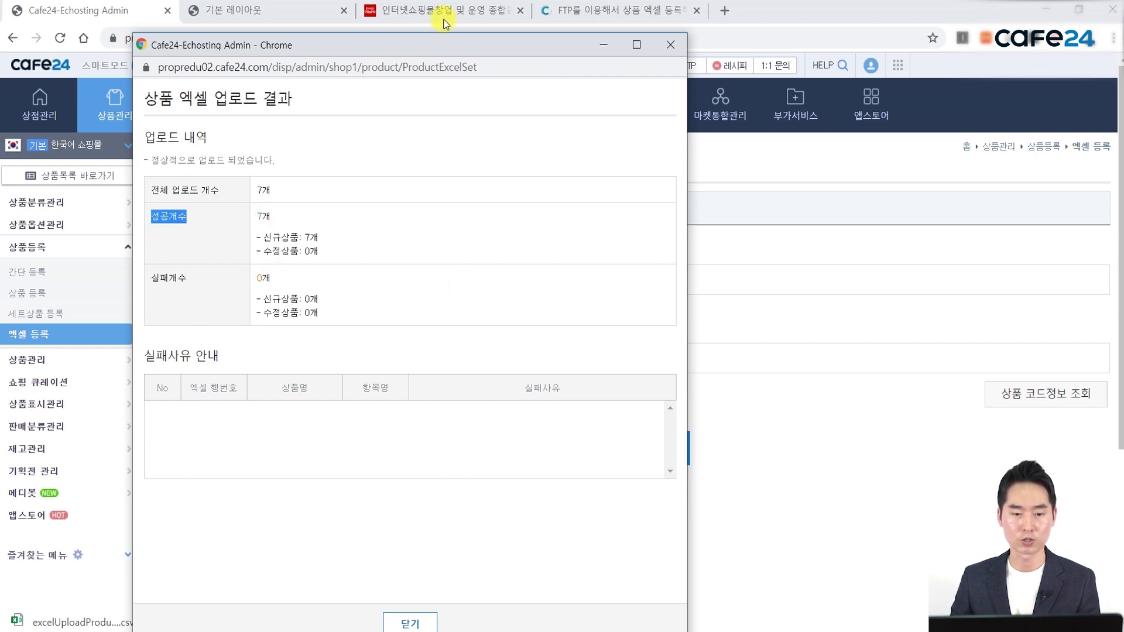
pyautogui.moveTo(402, 42); pyautogui.dragTo(395, 12)
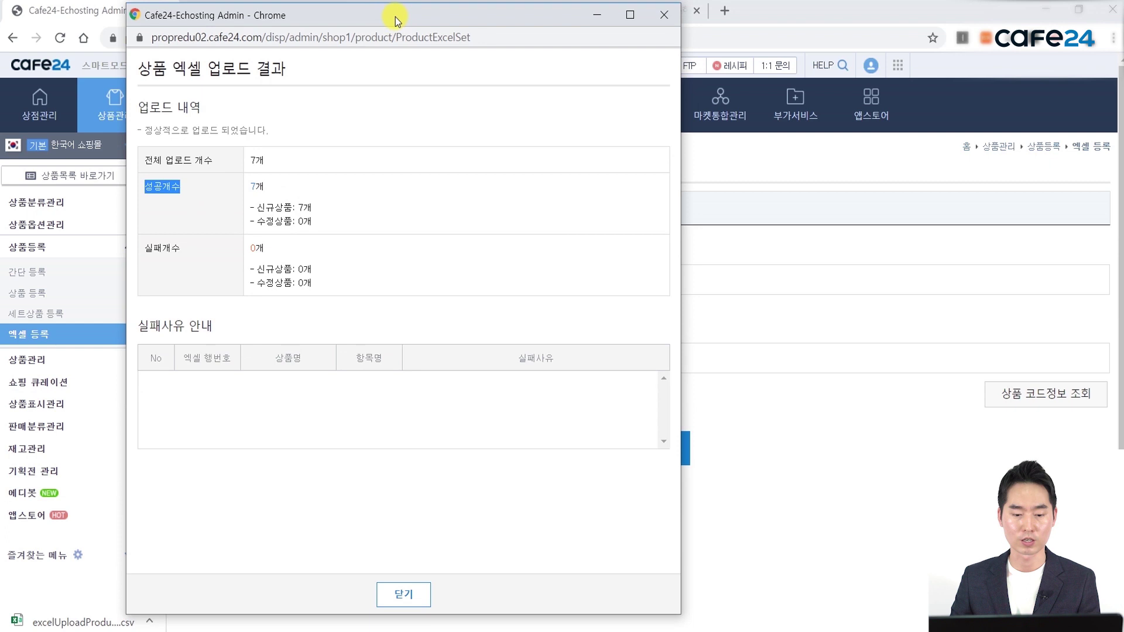
pyautogui.click(403, 595)
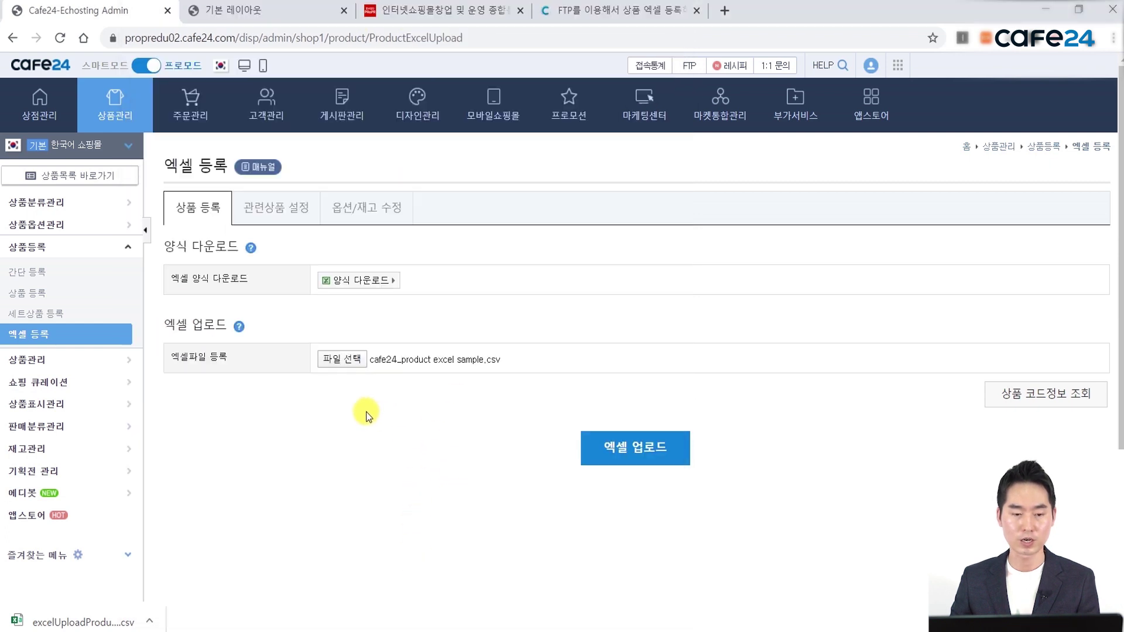
# Step: Open the 상품목록 page under 상품관리 and look through the registered products
pyautogui.click(119, 109)
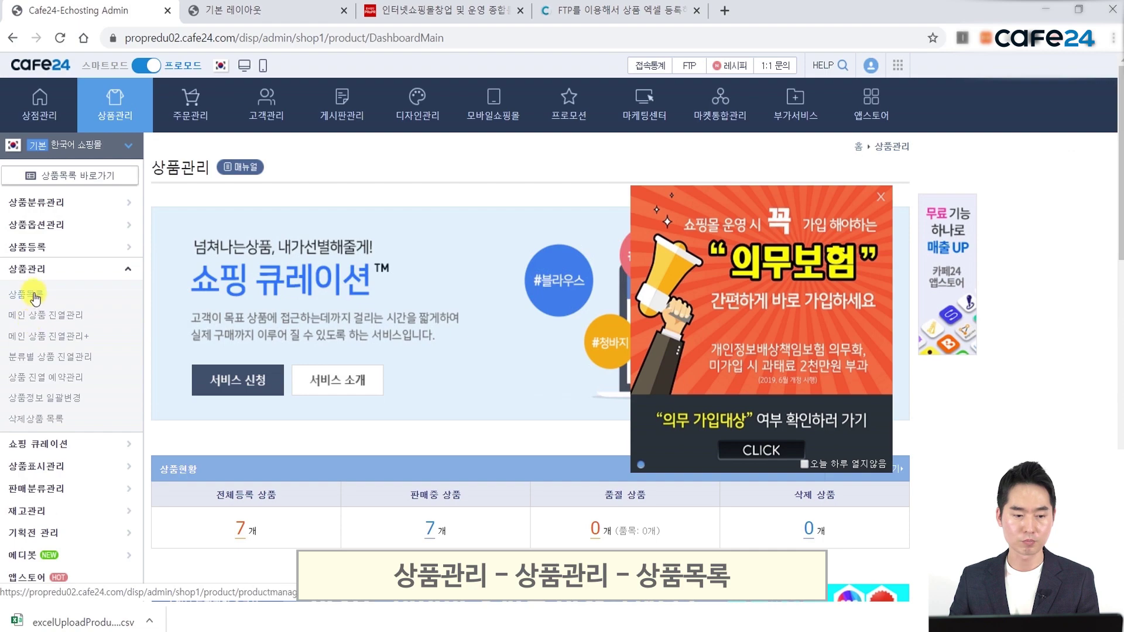
pyautogui.click(35, 301)
pyautogui.scroll(-5, 449, 375)
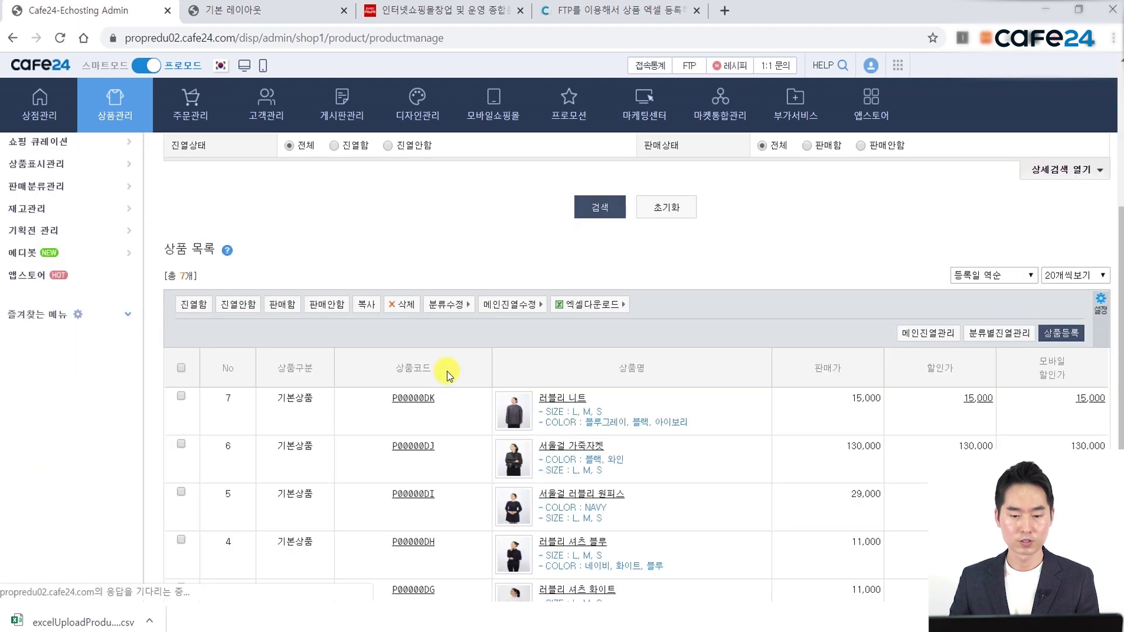
pyautogui.scroll(-4, 461, 369)
pyautogui.scroll(1, 461, 370)
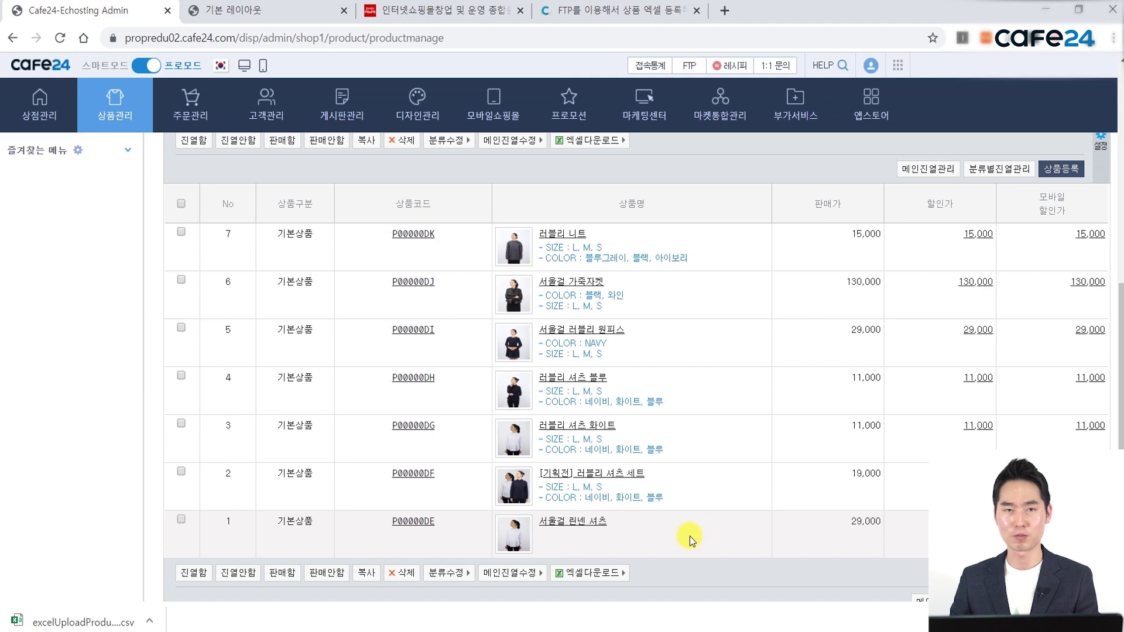
# Step: Select all products in the product list and open 메인진열수정 for them
pyautogui.scroll(8, 697, 527)
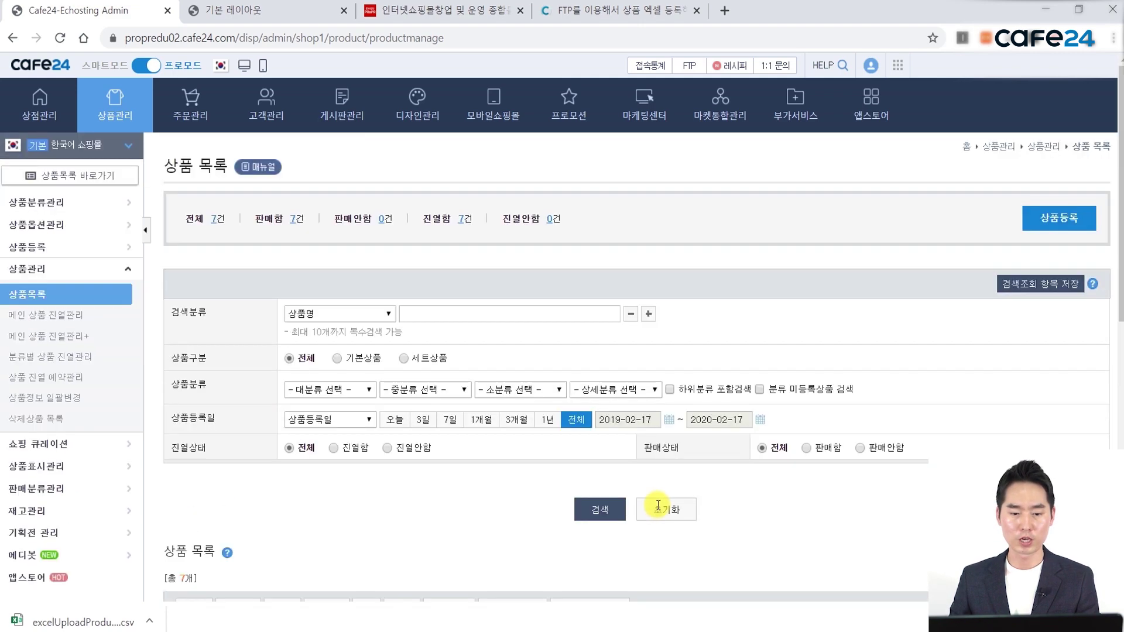
pyautogui.scroll(-1, 503, 465)
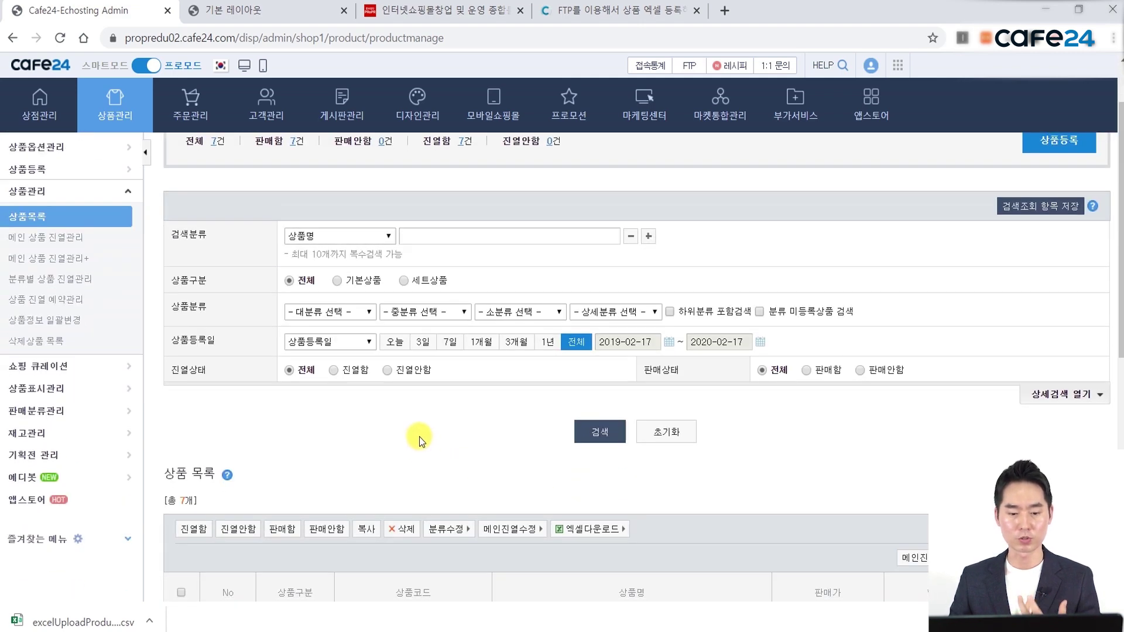
pyautogui.scroll(-4, 422, 449)
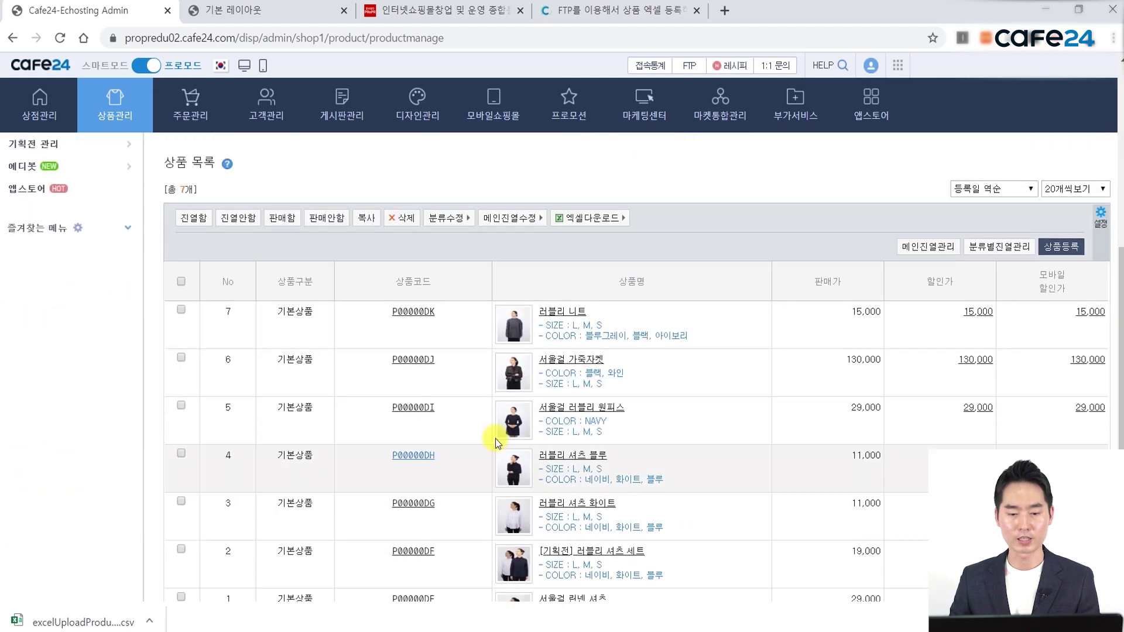
pyautogui.click(180, 281)
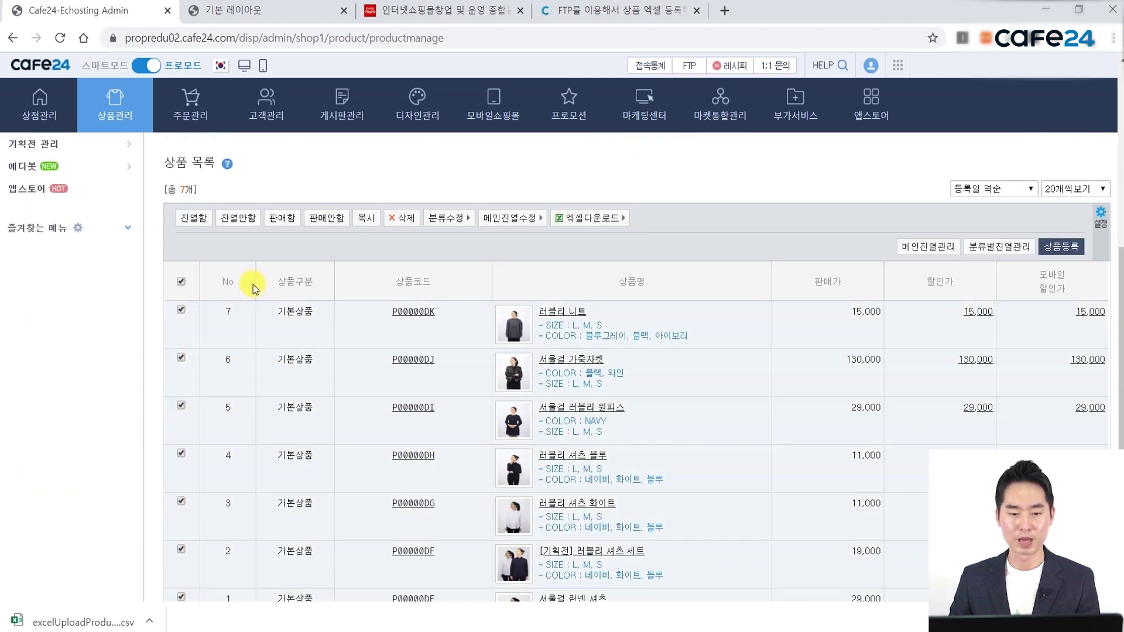
pyautogui.click(515, 224)
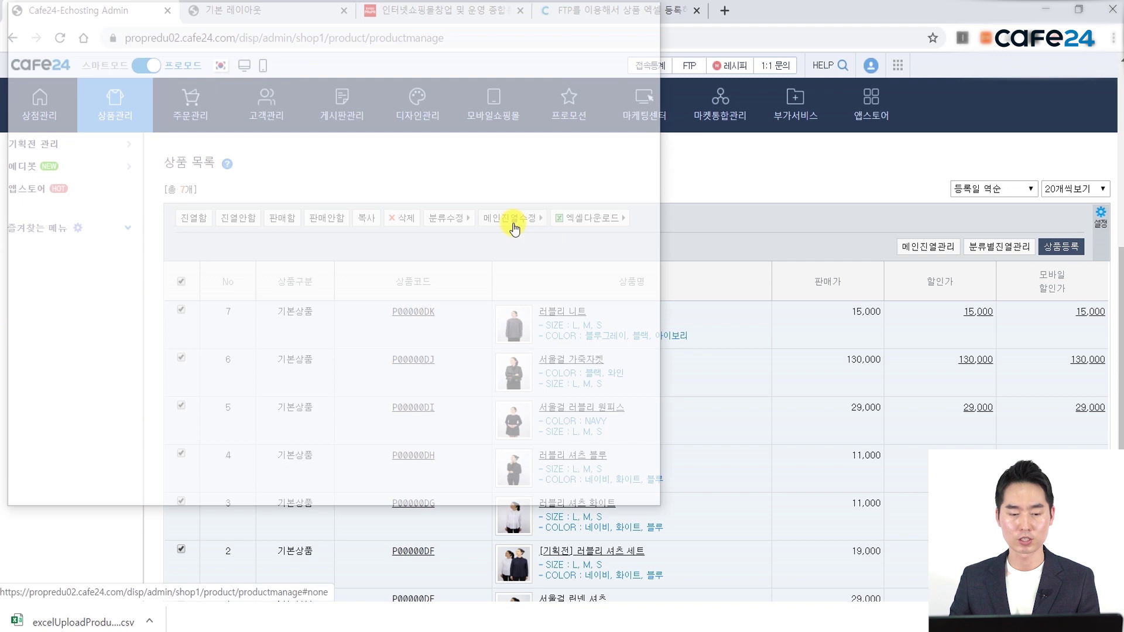
# Step: Set the selected products to display under 추천상품 and 신상품, using the 변경 method, and apply it
pyautogui.click(318, 138)
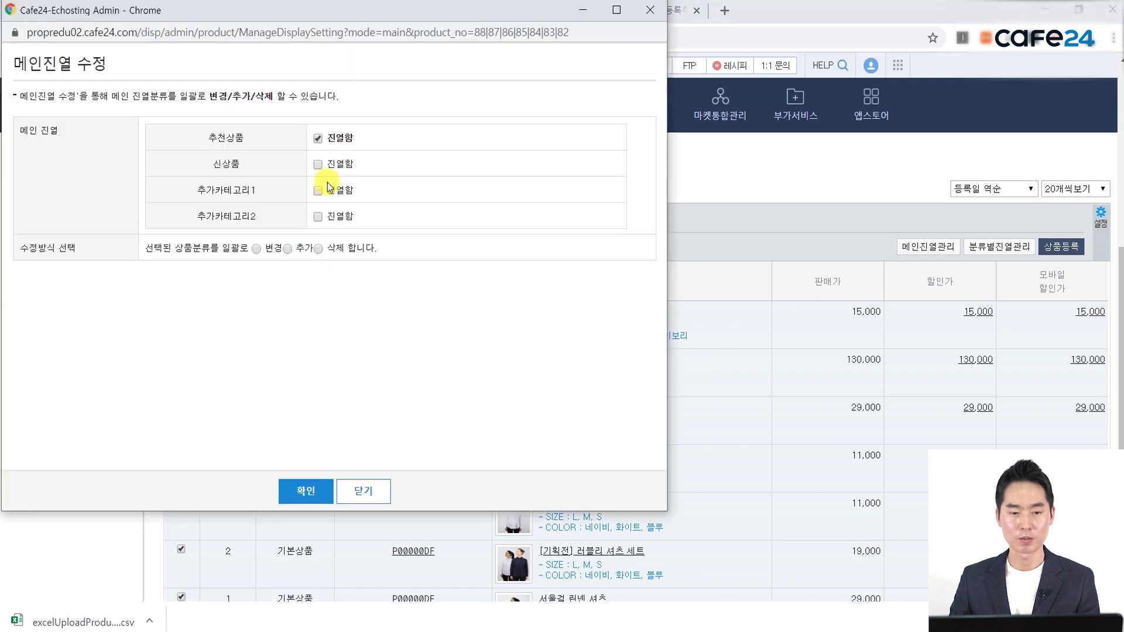
pyautogui.click(318, 165)
pyautogui.click(257, 249)
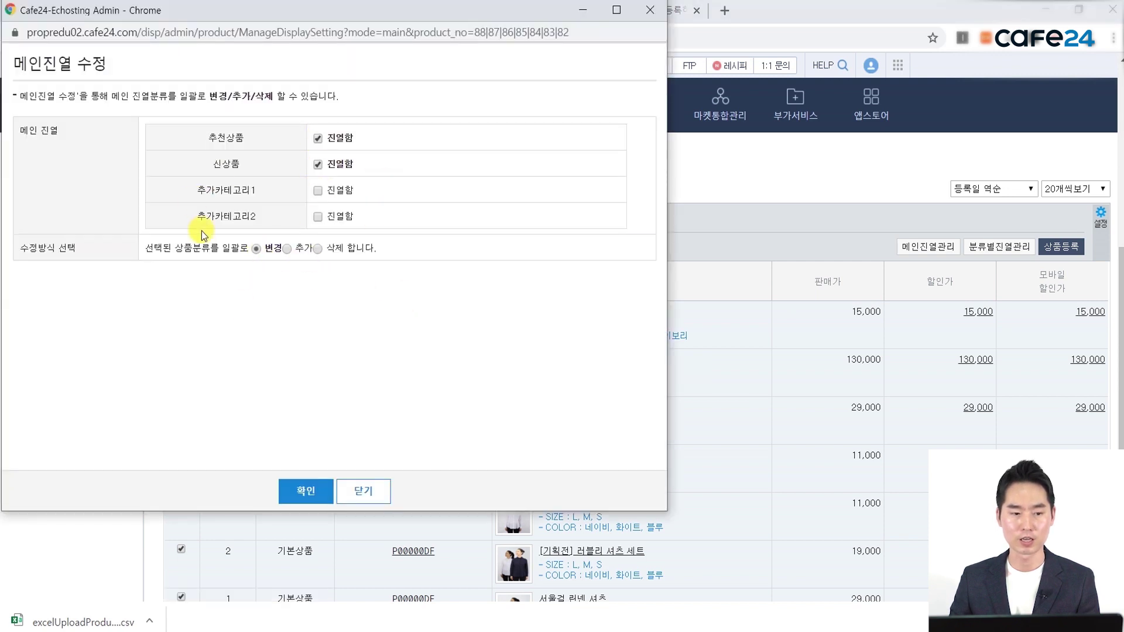
pyautogui.moveTo(246, 14); pyautogui.dragTo(462, 96)
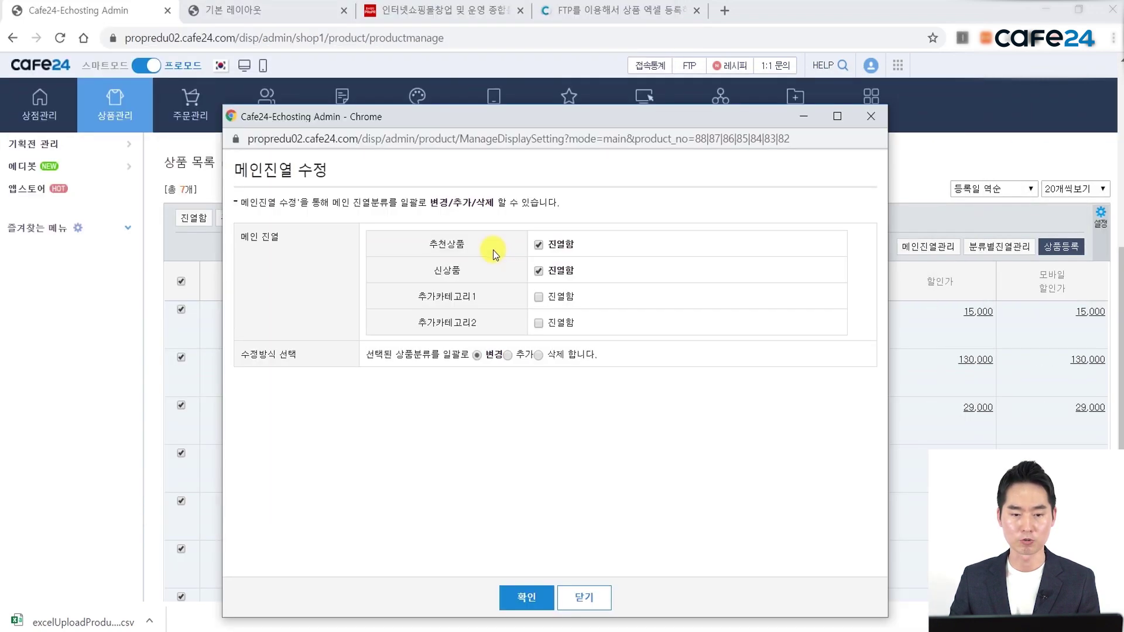
pyautogui.click(520, 585)
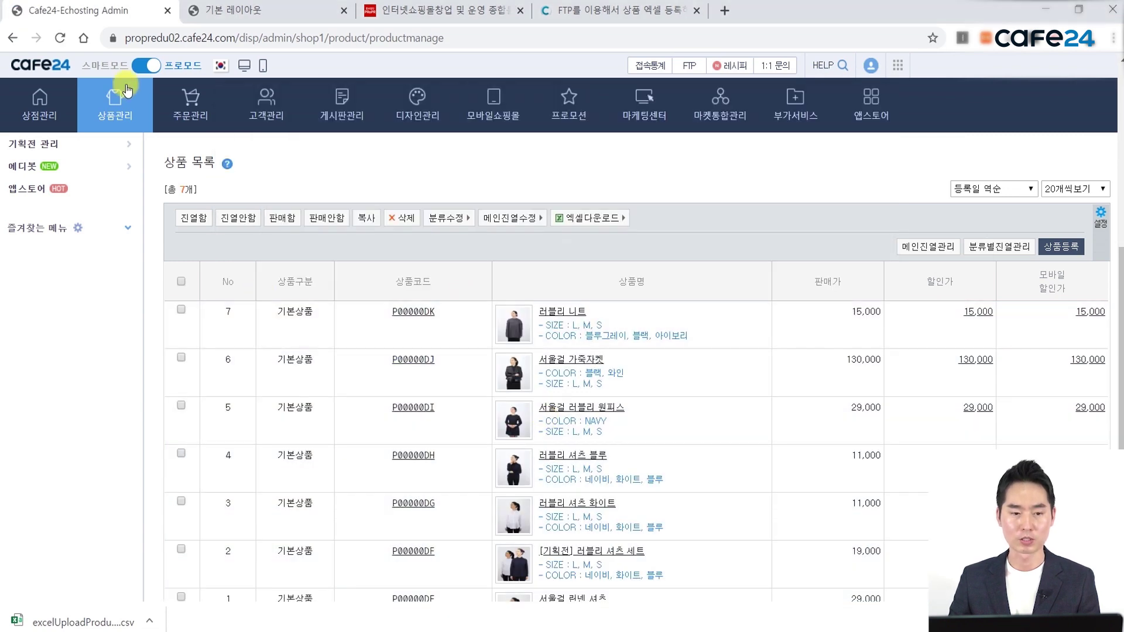
# Step: Open the shop's PC storefront, examine the products under 추천상품, and set the shop admin function to 사용안함
pyautogui.click(244, 68)
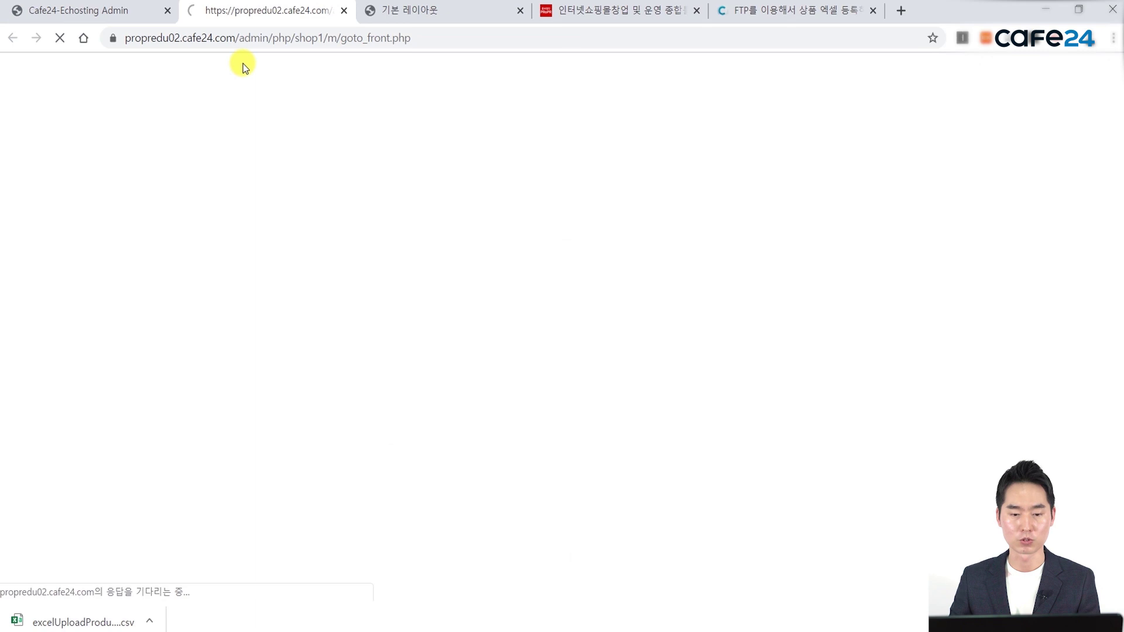
pyautogui.scroll(-10, 501, 343)
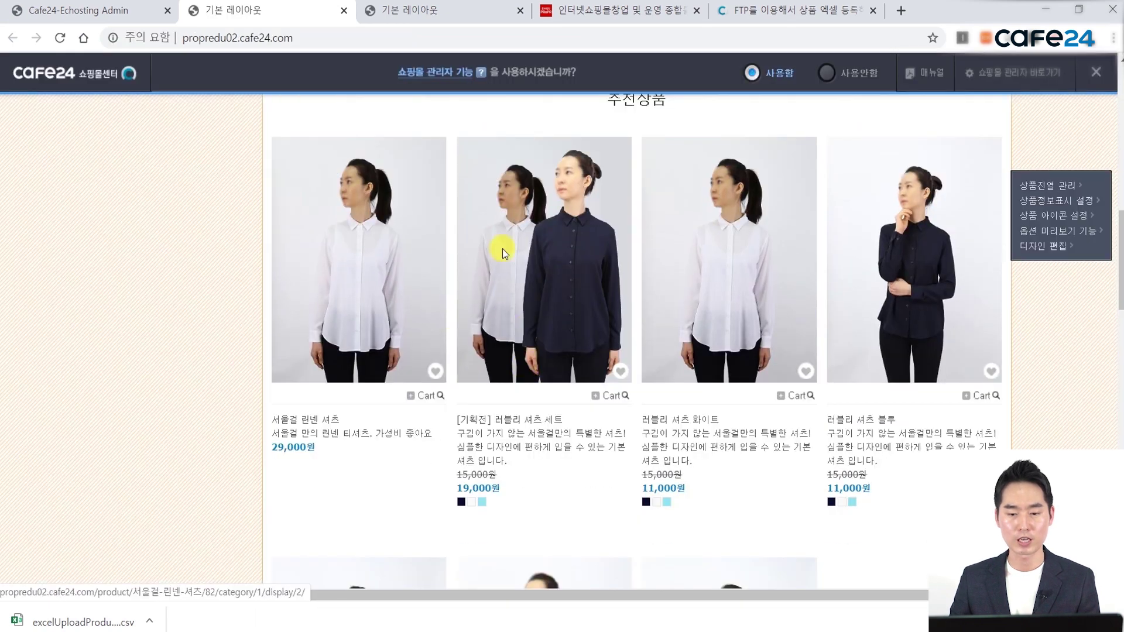
pyautogui.scroll(-4, 895, 303)
pyautogui.click(826, 73)
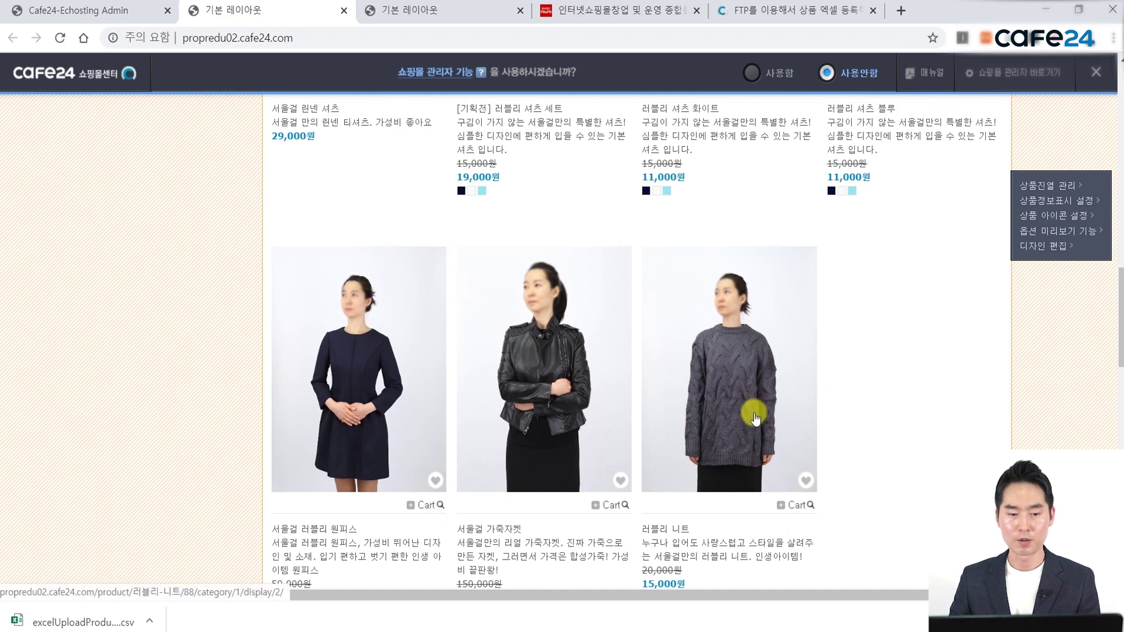
pyautogui.scroll(1, 751, 425)
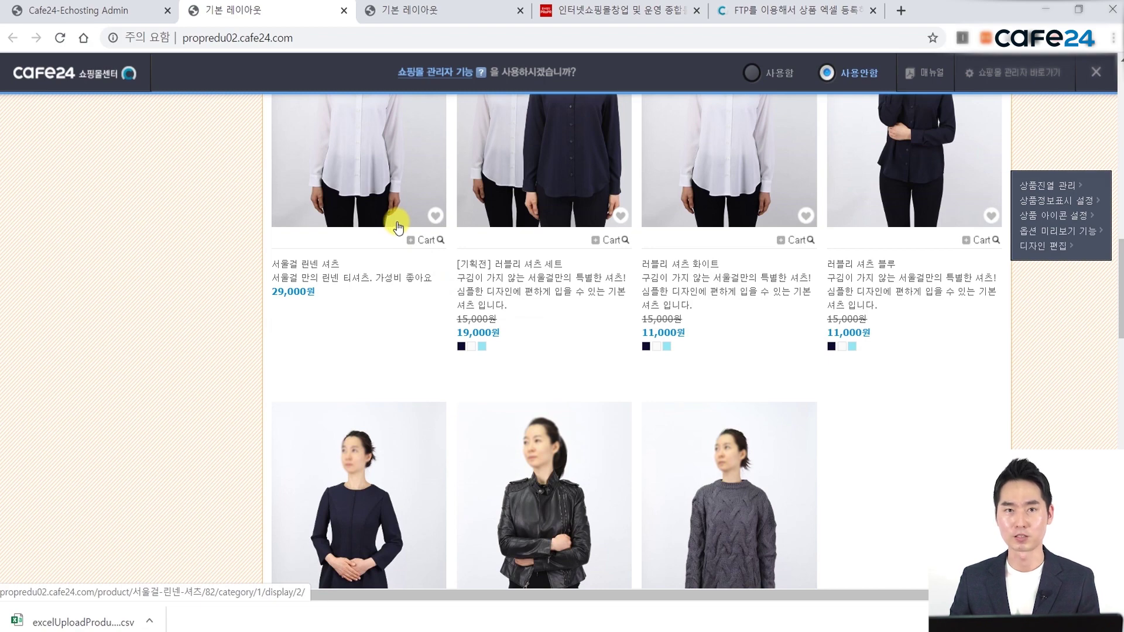
# Step: Look through the names, prices and colour options of the products under 추천상품 on the storefront
pyautogui.scroll(-1, 783, 425)
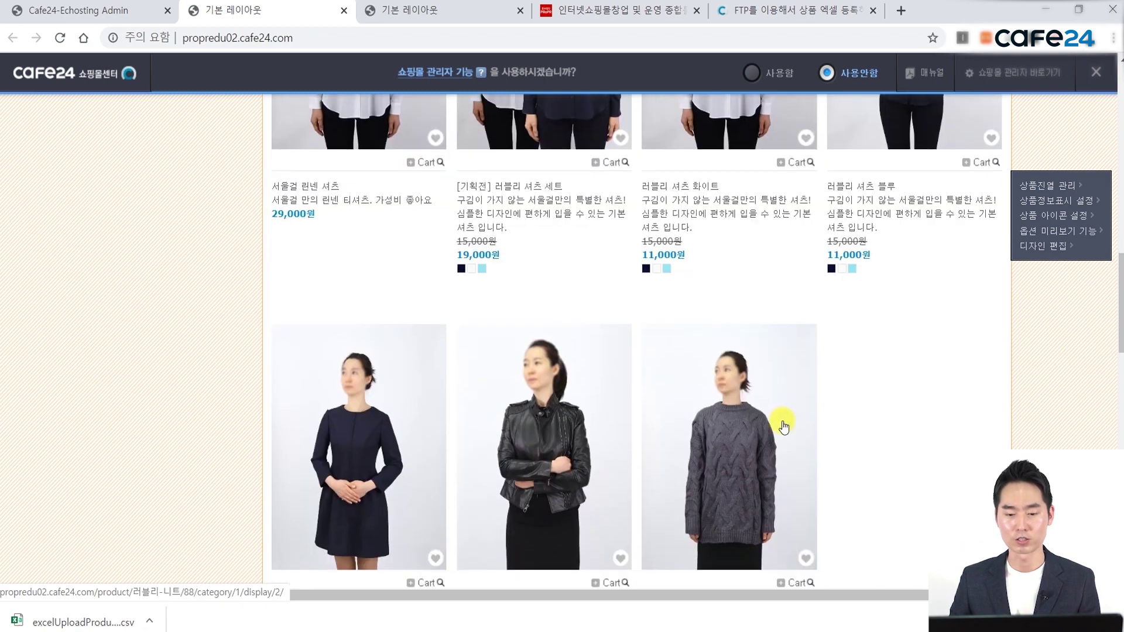
pyautogui.scroll(-1, 784, 425)
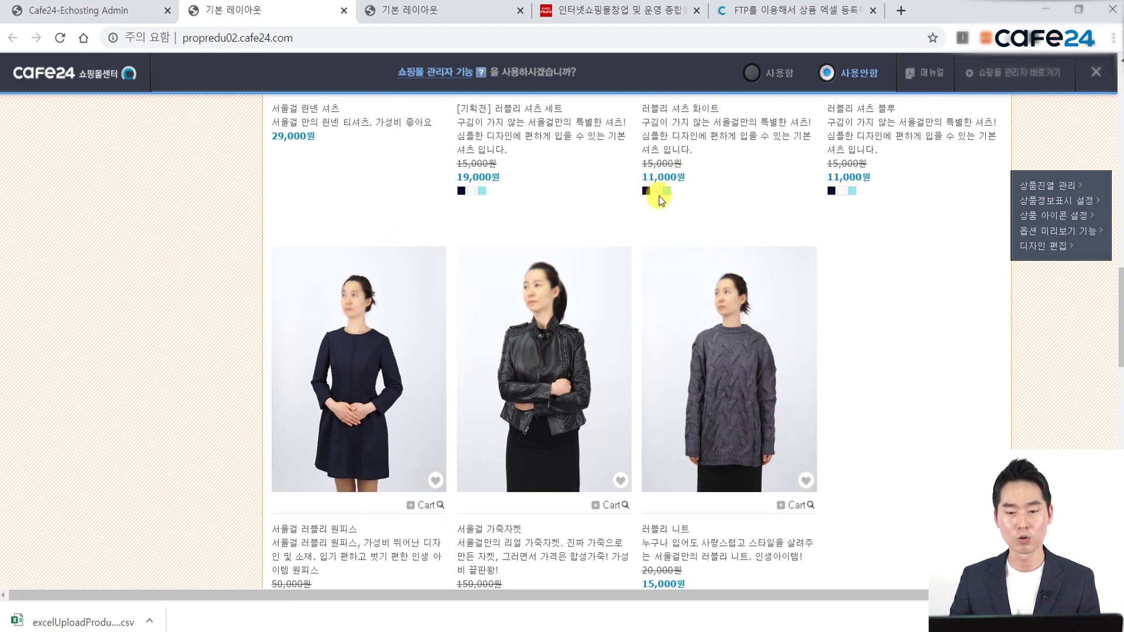
pyautogui.scroll(1, 661, 199)
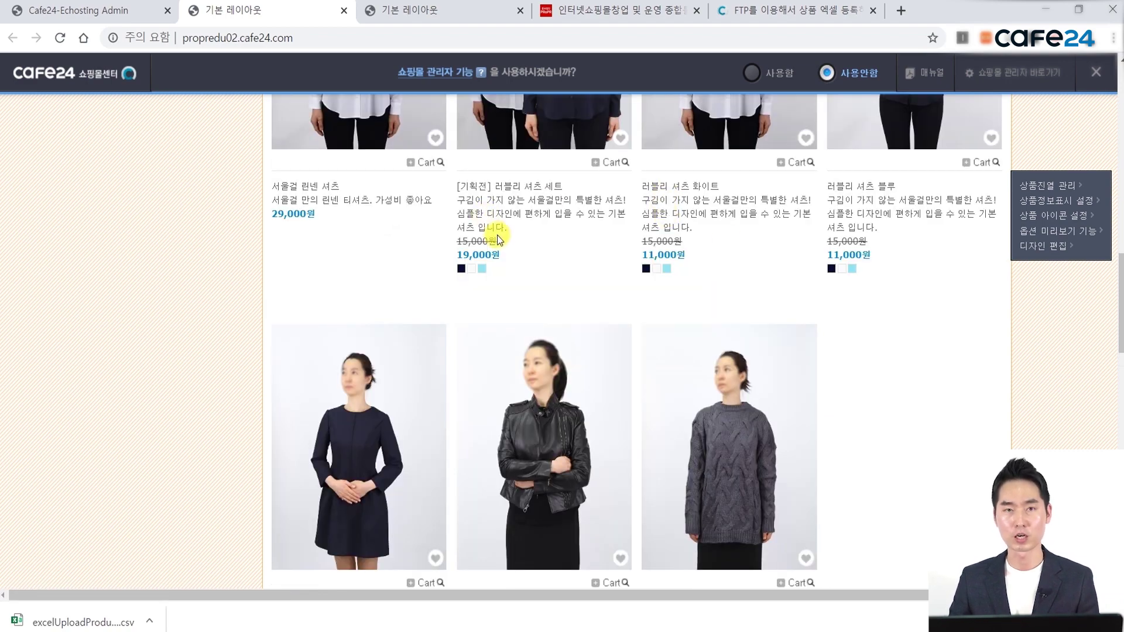
pyautogui.scroll(10, 515, 246)
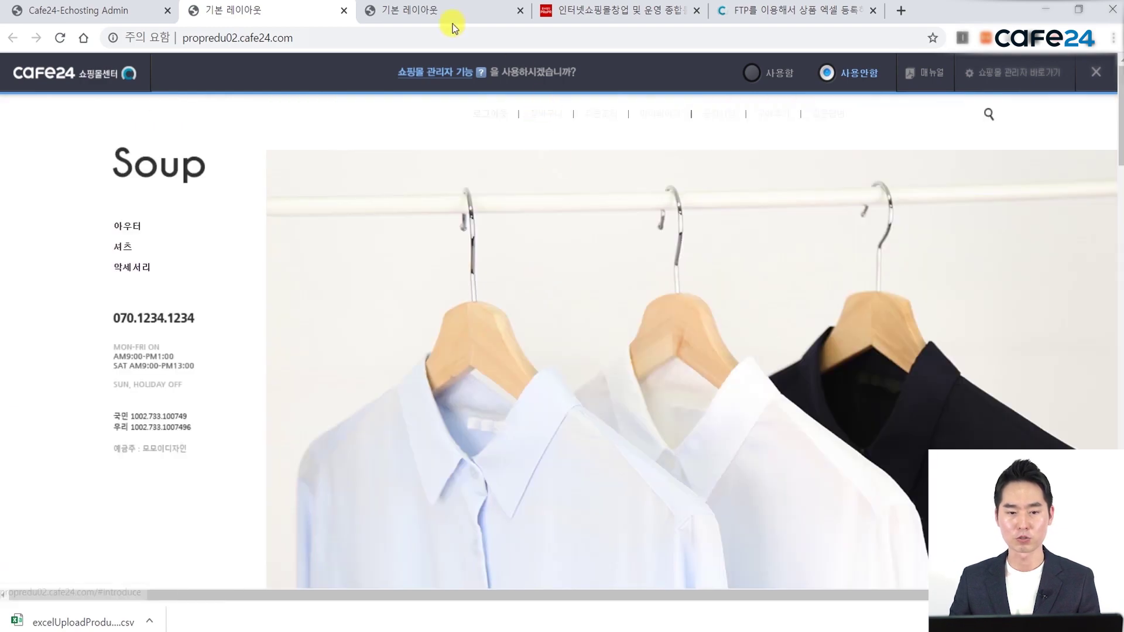
# Step: Look over the main page of the other open storefront page and set its shop admin function to 사용안함
pyautogui.click(432, 12)
pyautogui.scroll(-8, 557, 272)
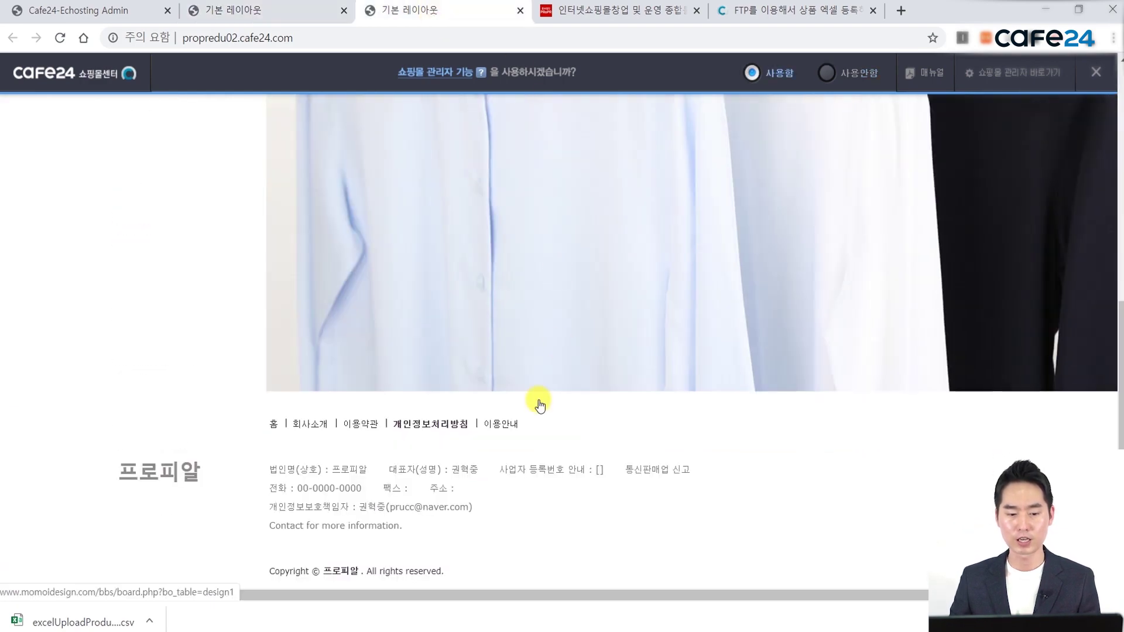
pyautogui.click(825, 73)
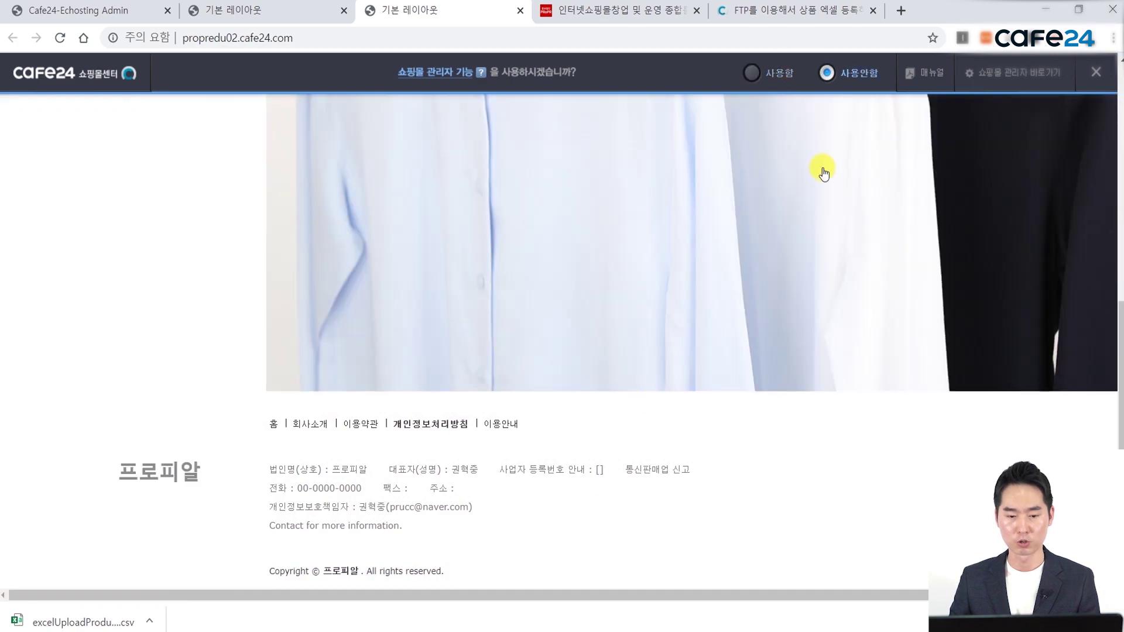
# Step: Return to the first storefront page and review the displayed 추천상품 products again
pyautogui.click(314, 13)
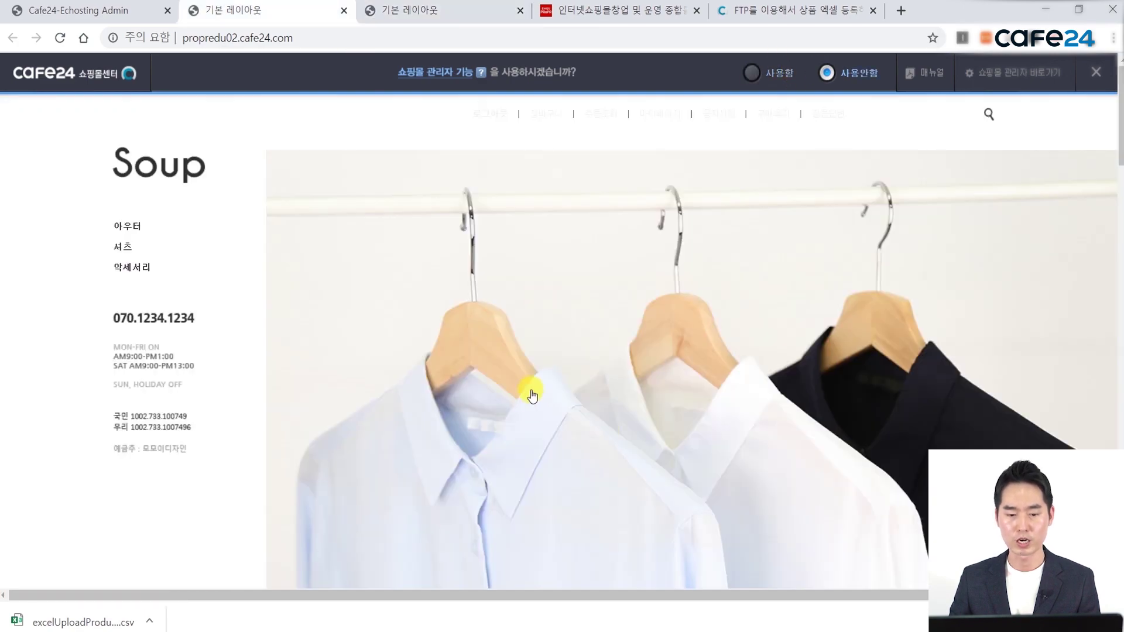
pyautogui.scroll(-10, 532, 389)
pyautogui.scroll(3, 640, 386)
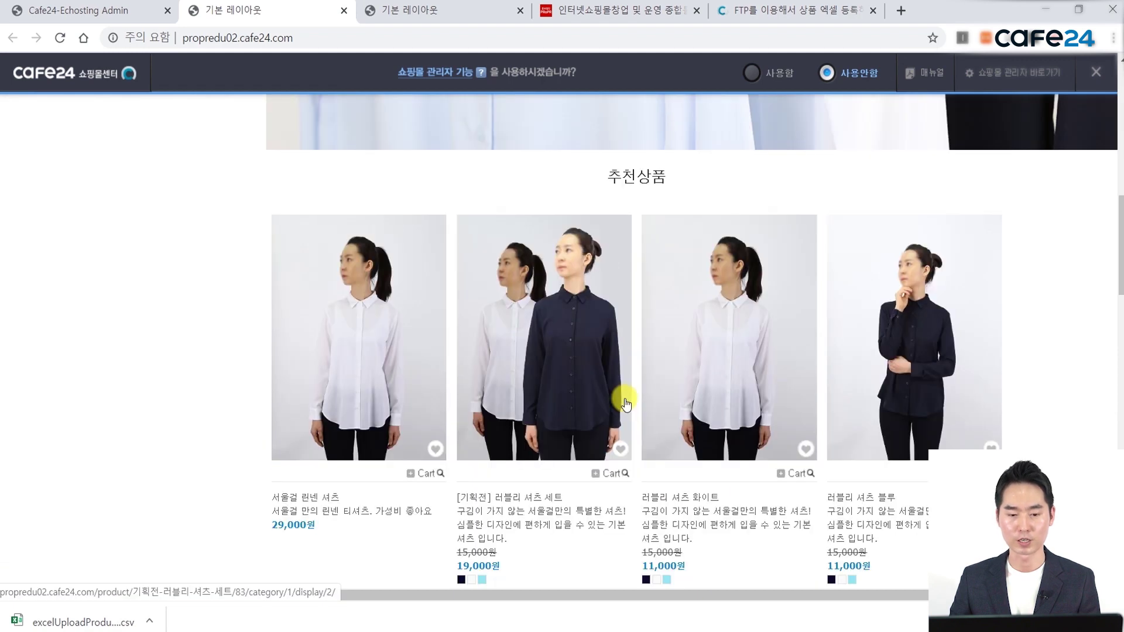
pyautogui.scroll(-3, 626, 403)
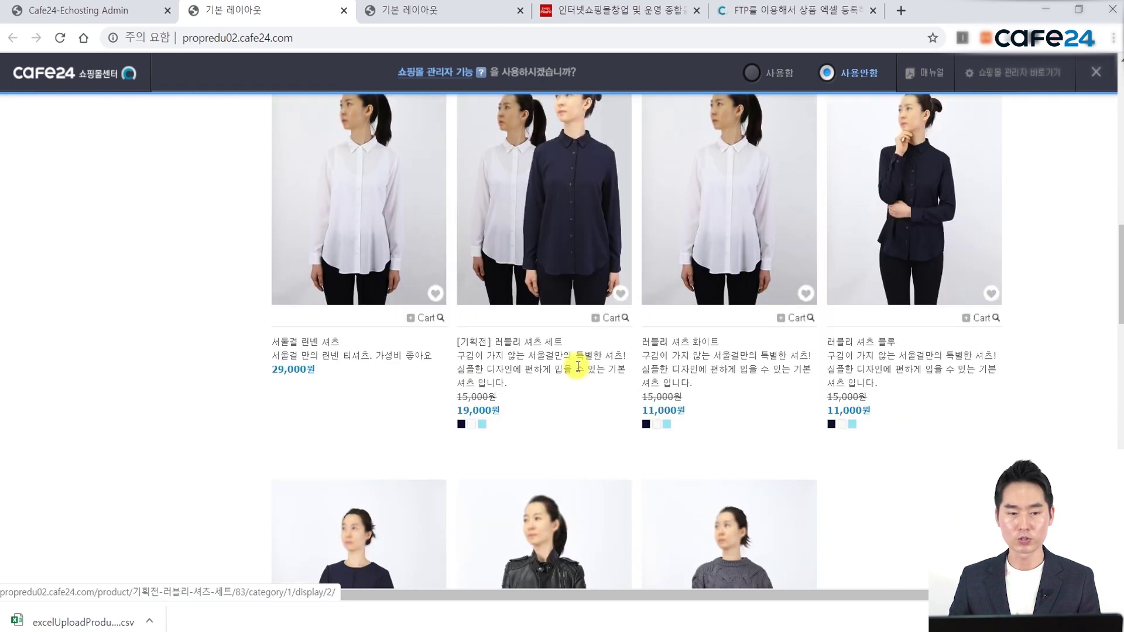
# Step: Open the Cafe24 help article on Excel product registration via FTP and read its section on uploading product images
pyautogui.click(104, 13)
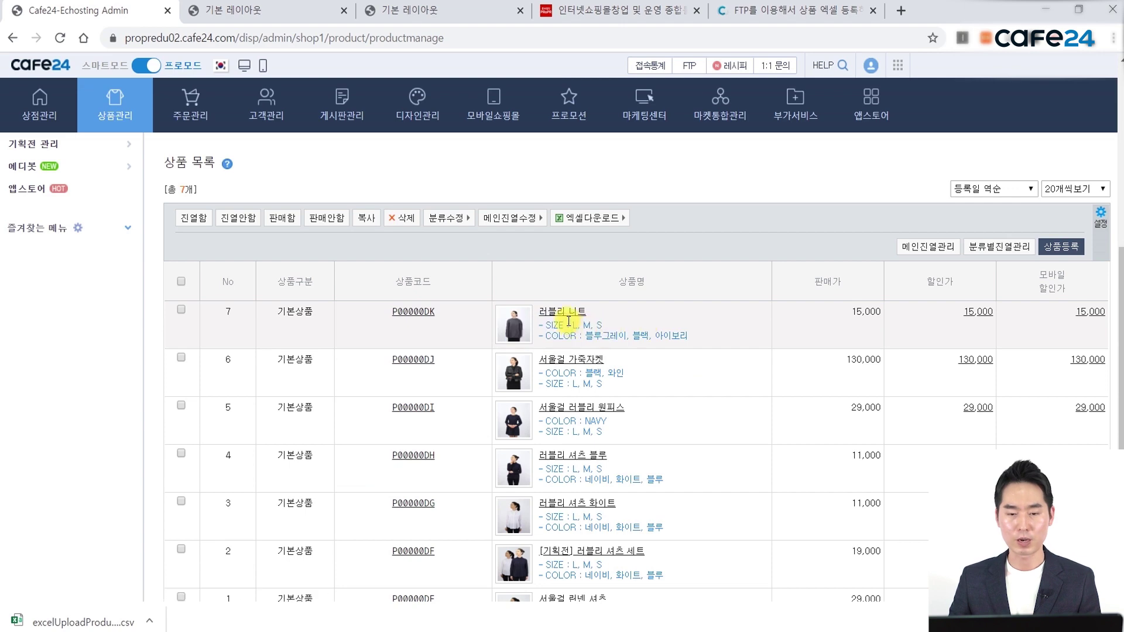
pyautogui.click(756, 12)
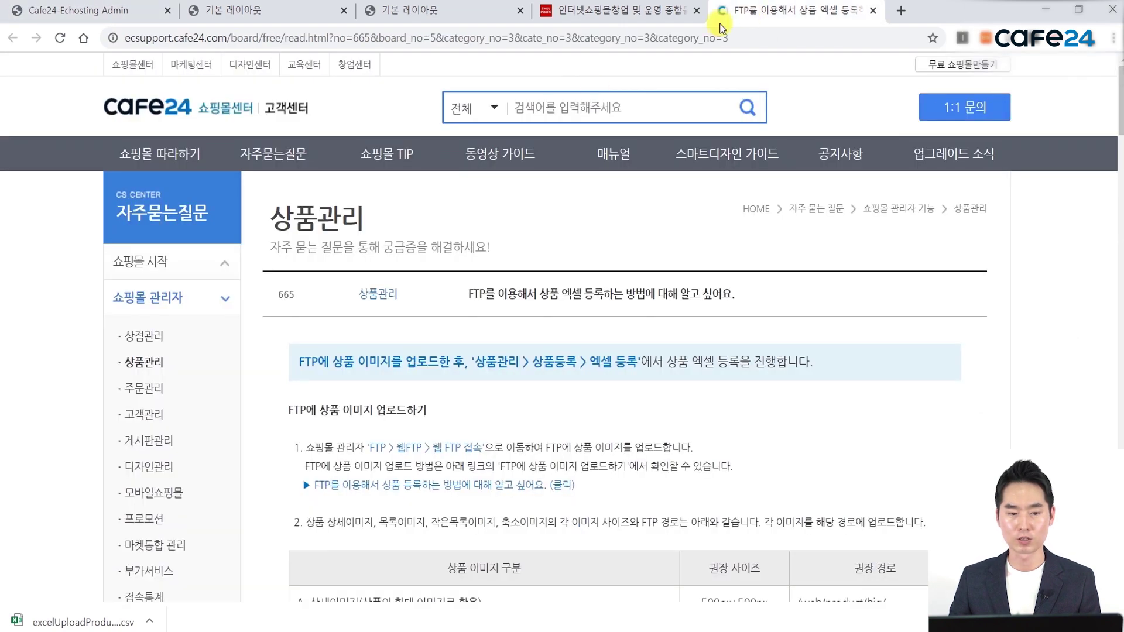
pyautogui.scroll(-1, 514, 414)
pyautogui.scroll(-2, 514, 415)
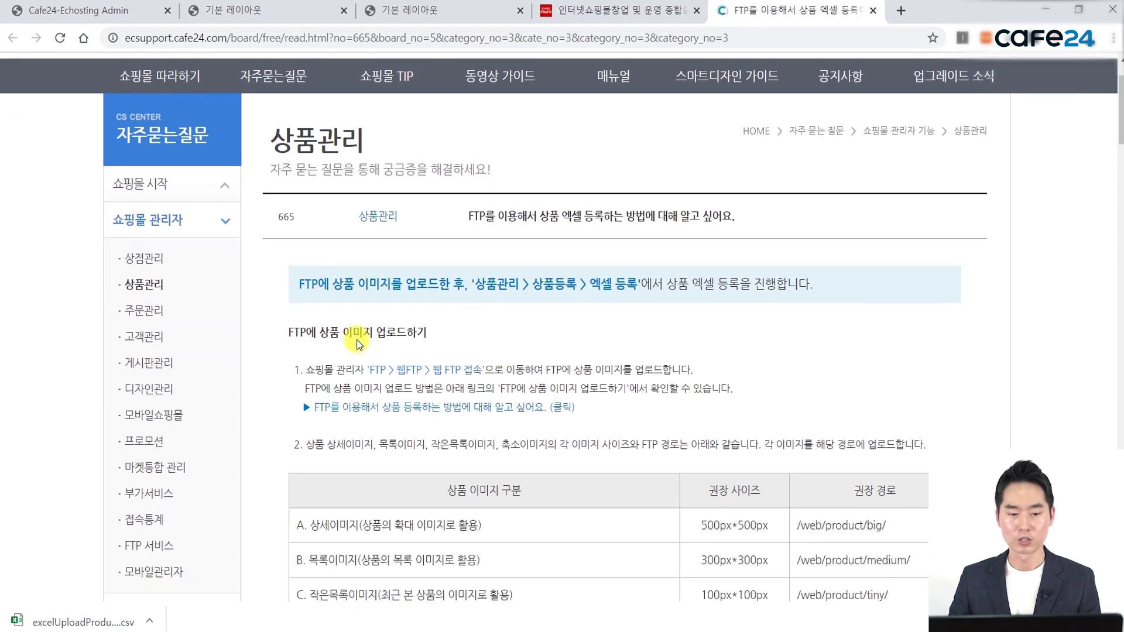
pyautogui.scroll(-1, 357, 342)
pyautogui.scroll(-3, 355, 341)
pyautogui.scroll(2, 363, 341)
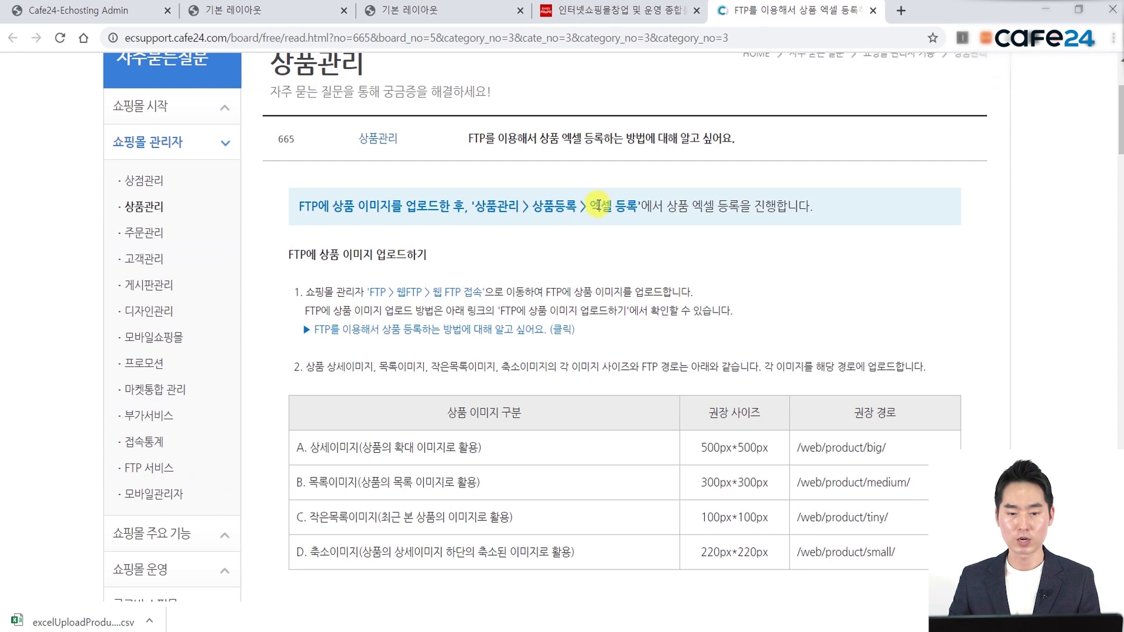
pyautogui.scroll(-1, 514, 413)
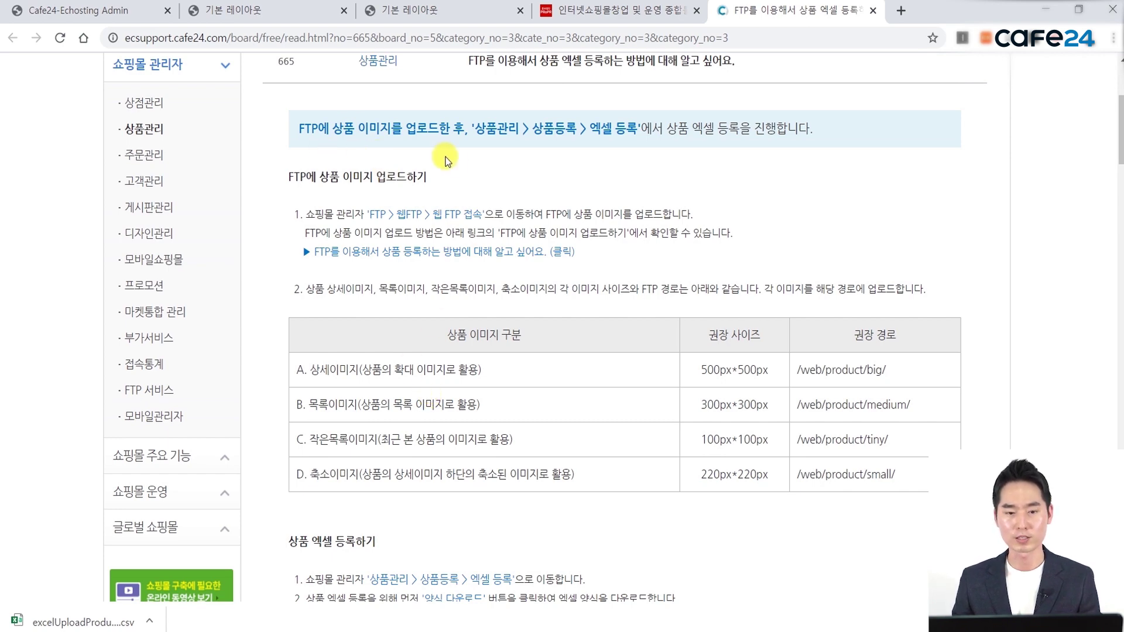
pyautogui.scroll(1, 445, 158)
pyautogui.scroll(-2, 547, 269)
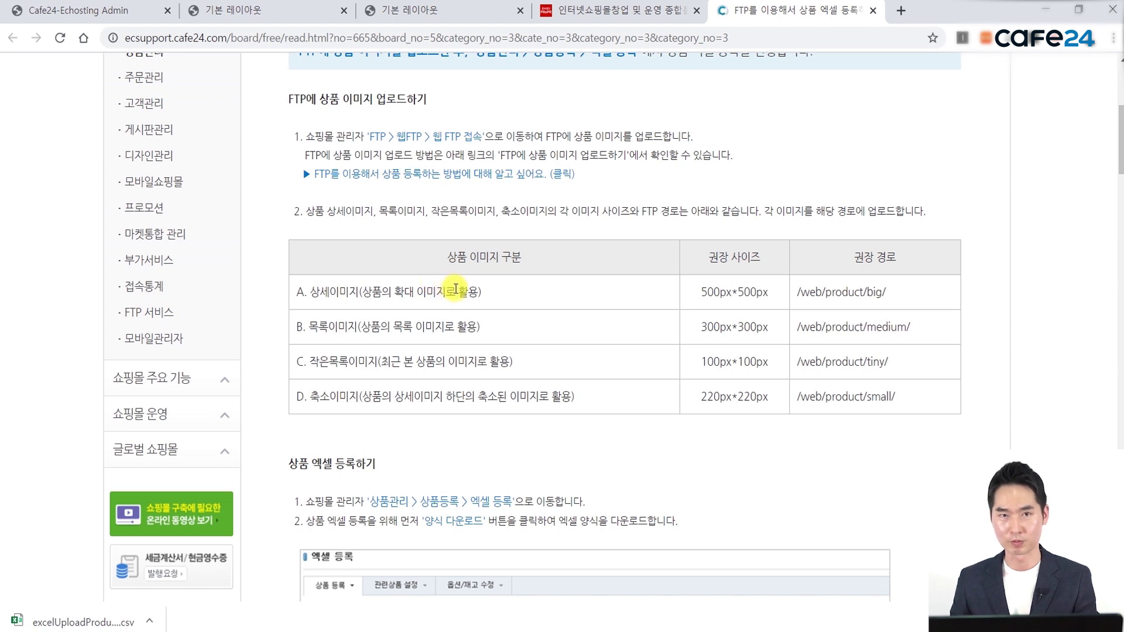
# Step: Highlight the /web/product/big/ path and the 상세이미지 and 목록이미지 entries in the article's image table
pyautogui.moveTo(902, 294); pyautogui.dragTo(797, 291)
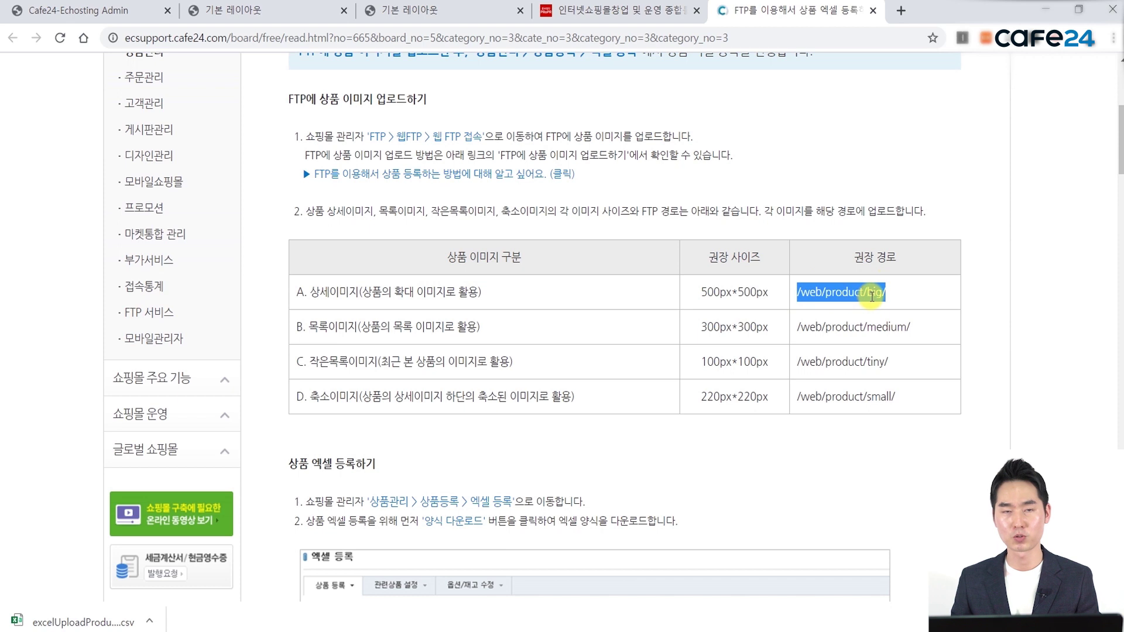
pyautogui.moveTo(301, 292); pyautogui.dragTo(373, 294)
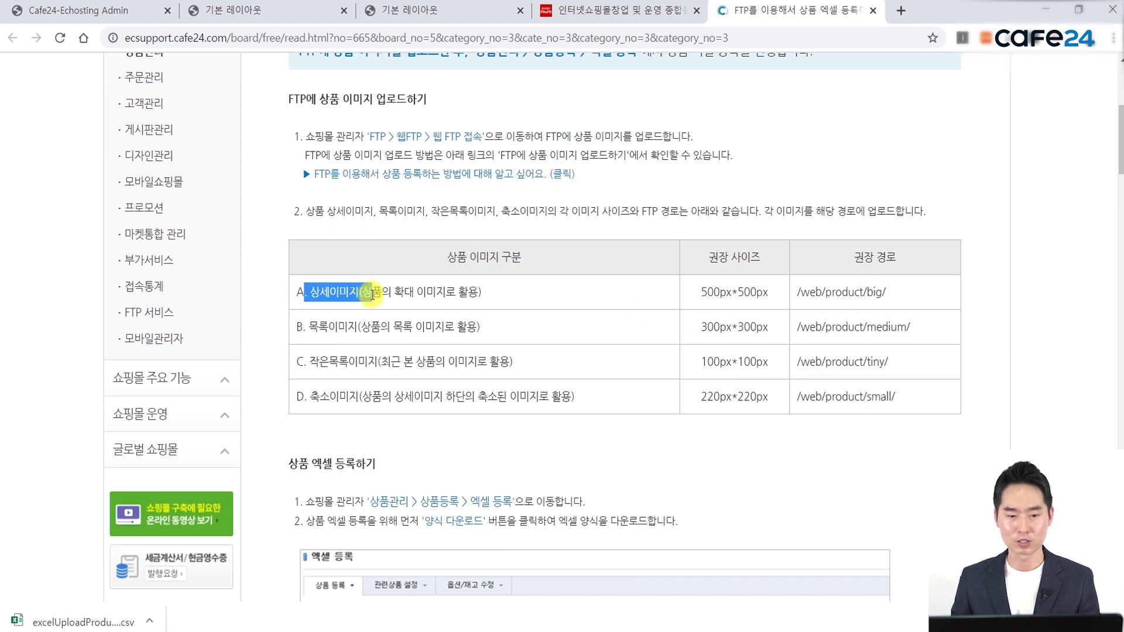
pyautogui.moveTo(302, 326); pyautogui.dragTo(371, 327)
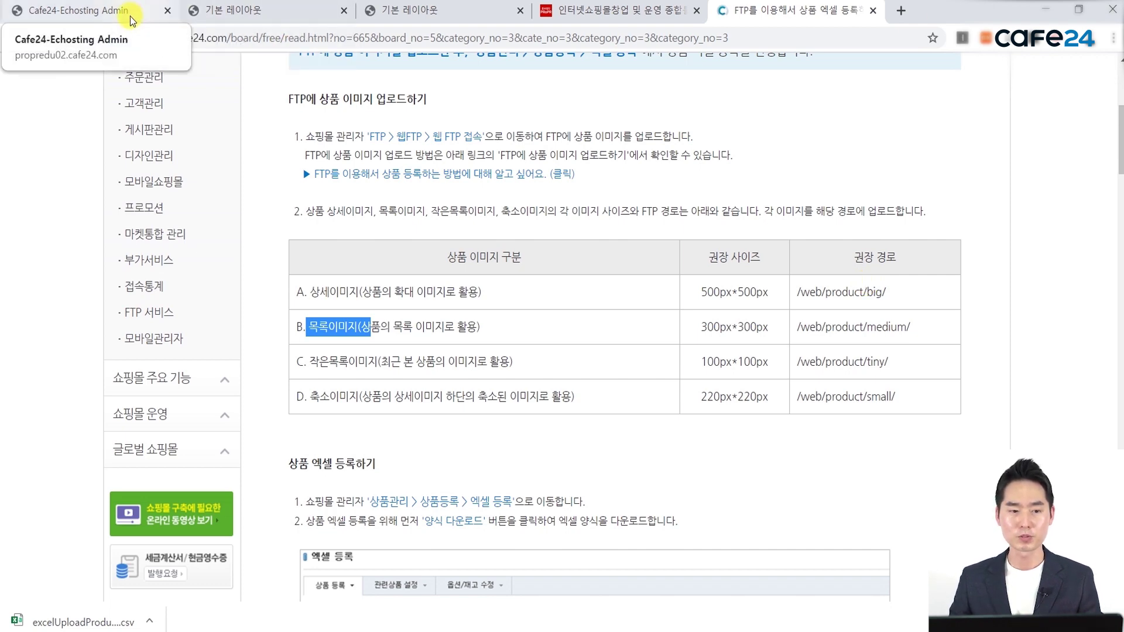
# Step: Go back to the shop admin's FTP page and open the 파일업로더
pyautogui.click(147, 10)
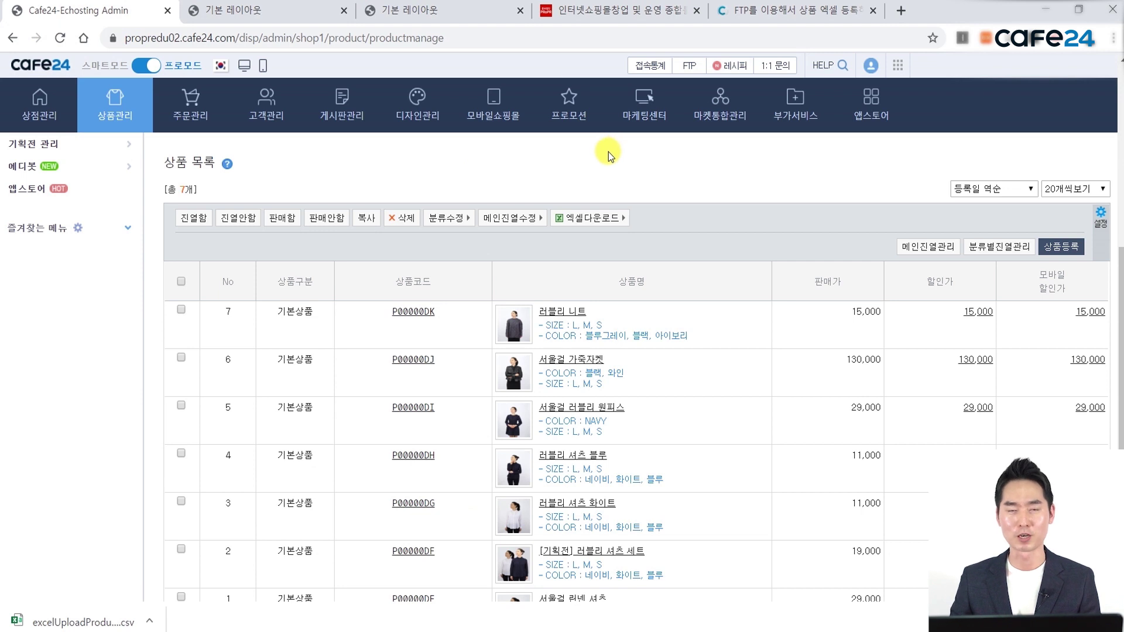
pyautogui.click(690, 67)
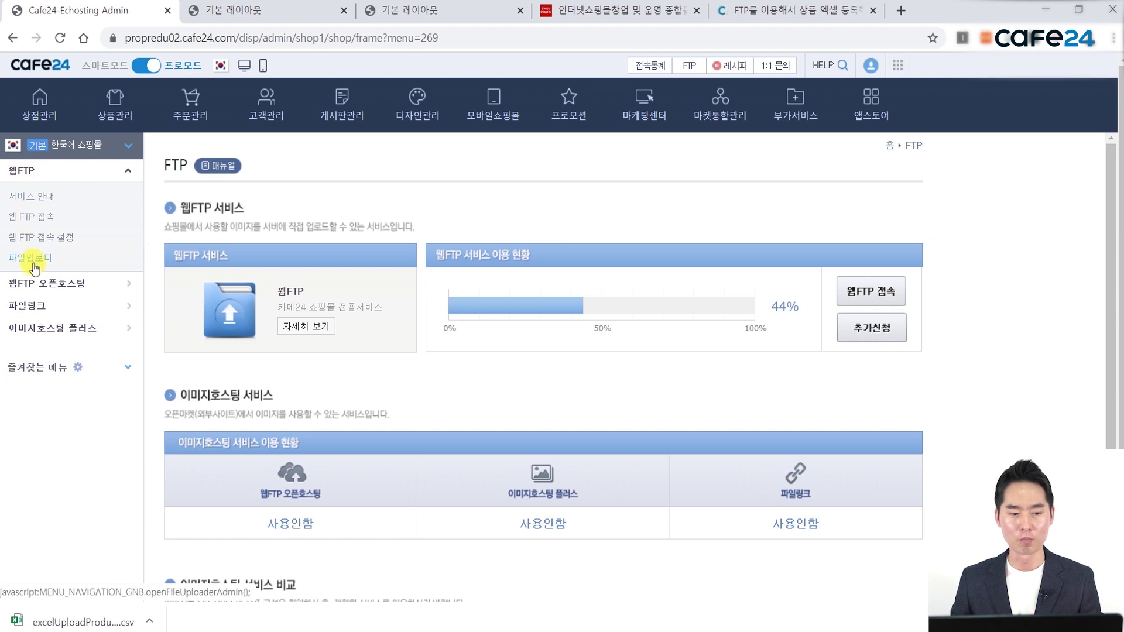
pyautogui.click(36, 262)
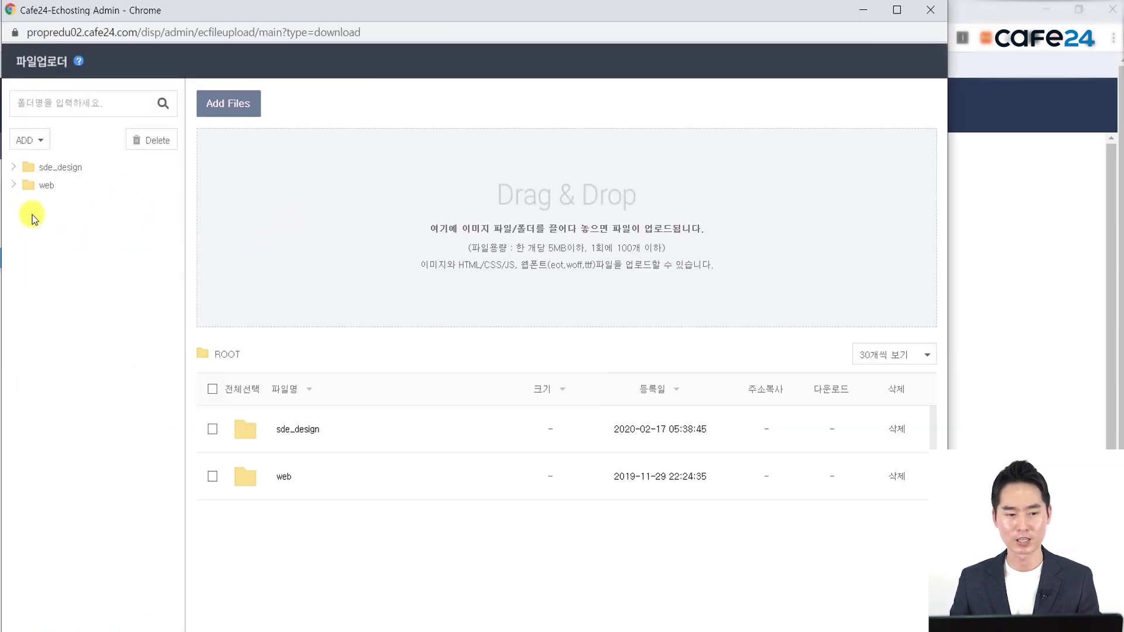
# Step: Open the web > product > medium folder in the file uploader and check its contents
pyautogui.click(47, 186)
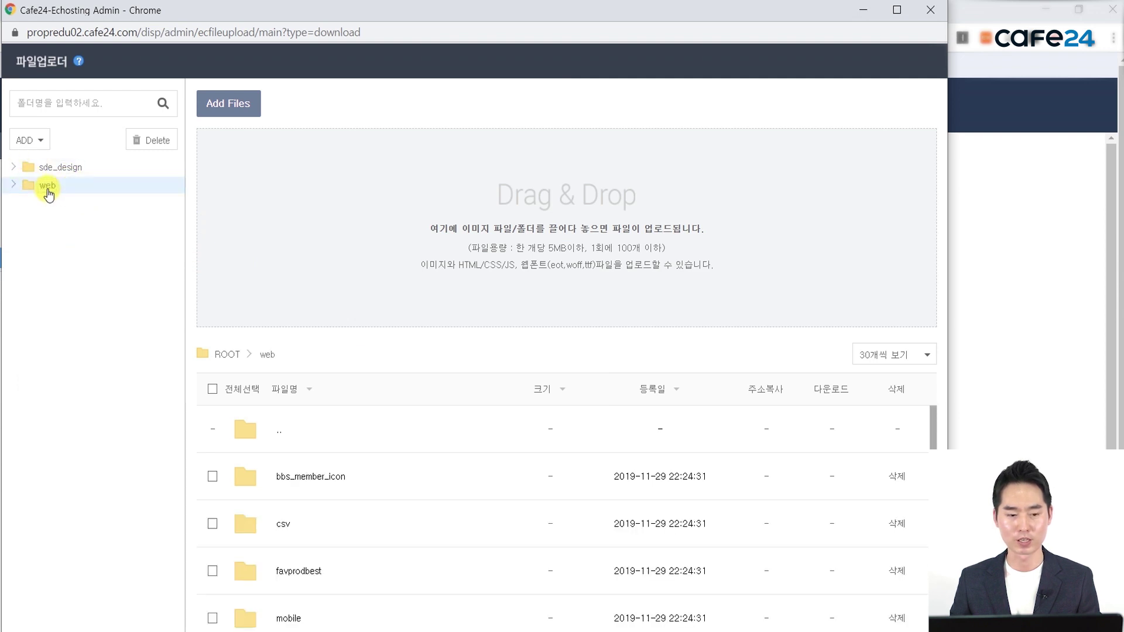
pyautogui.scroll(-4, 376, 534)
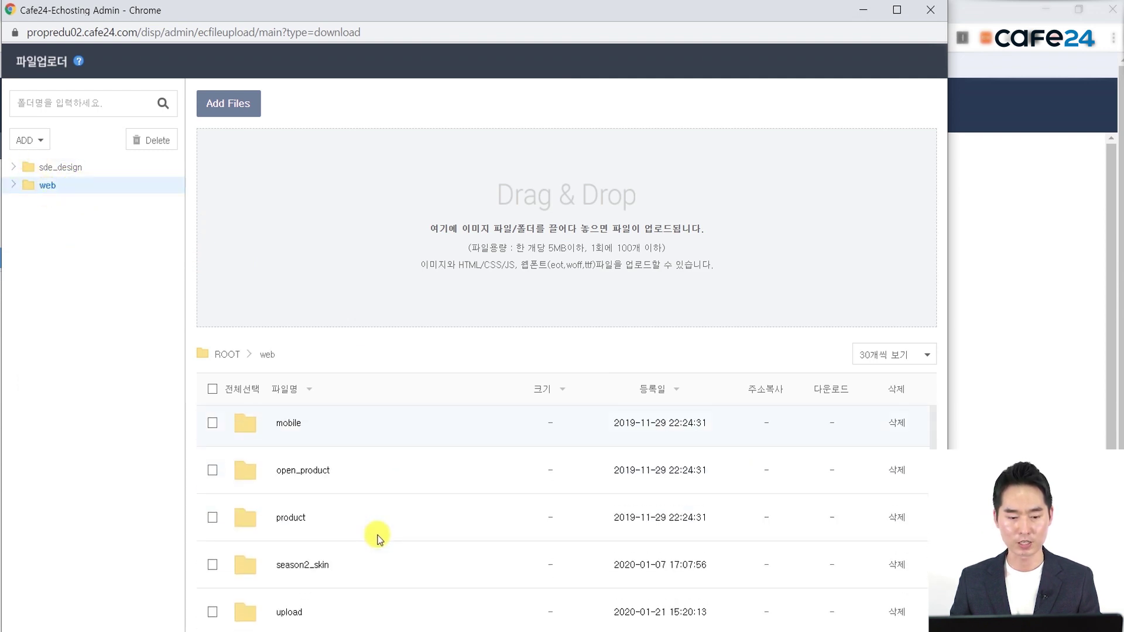
pyautogui.doubleClick(284, 519)
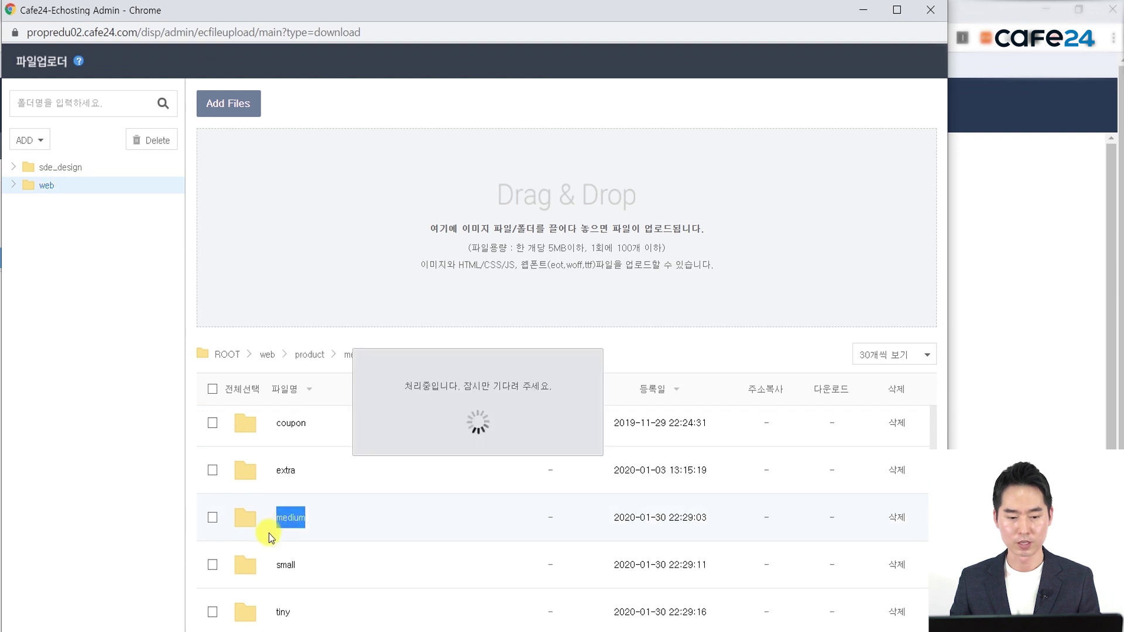
pyautogui.scroll(2, 293, 516)
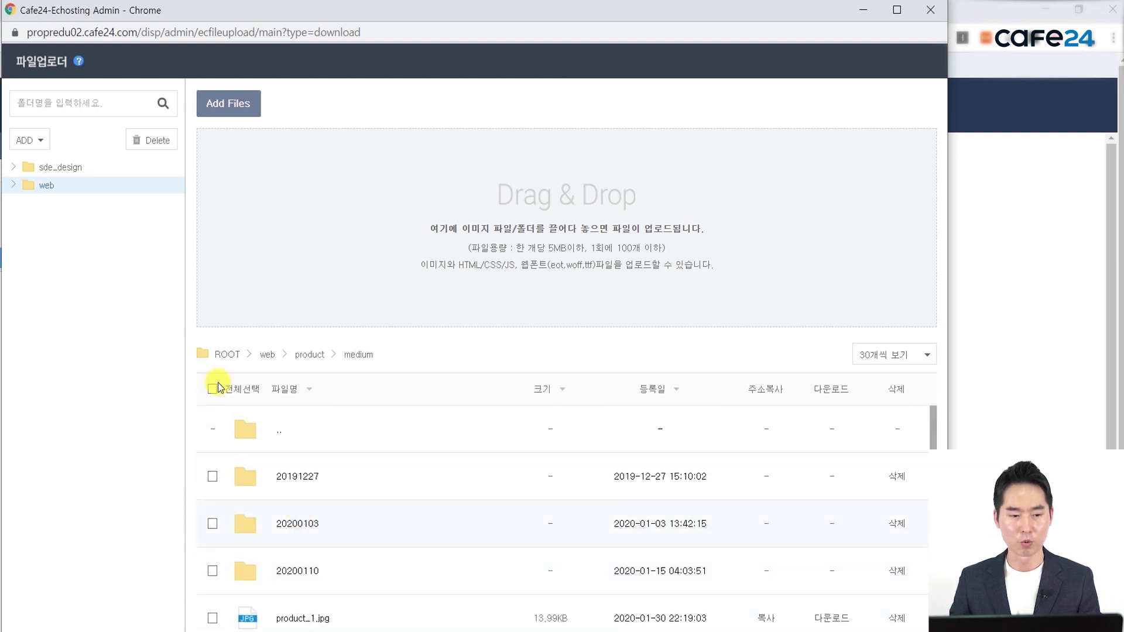
# Step: Expand the web and product folders in the folder tree, open the big folder and look through its contents
pyautogui.click(13, 186)
pyautogui.click(20, 291)
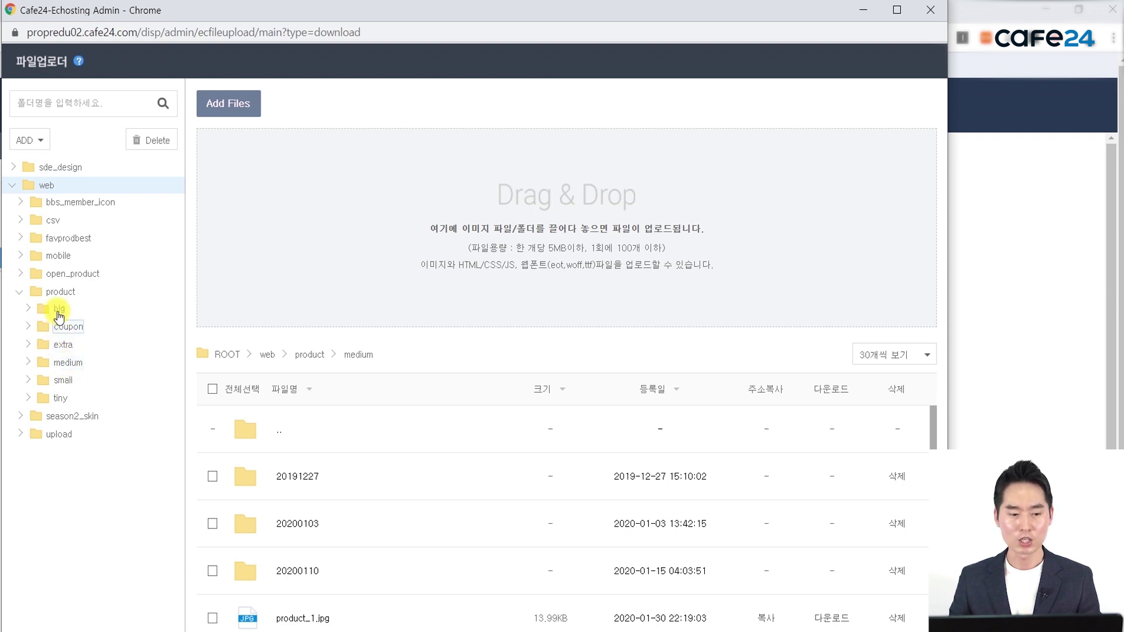
pyautogui.click(59, 315)
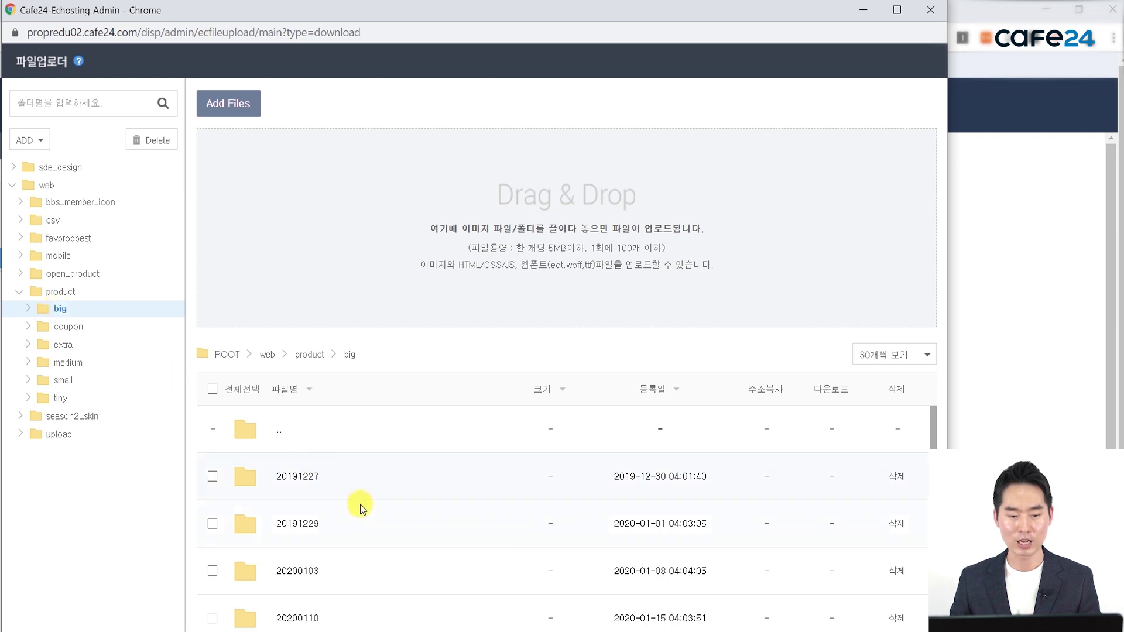
pyautogui.scroll(-5, 359, 504)
# Step: In the cafe24_product excel sample sheet, widen the 상품 상세설명 column and examine the image tag in cell O2
pyautogui.moveTo(384, 471)
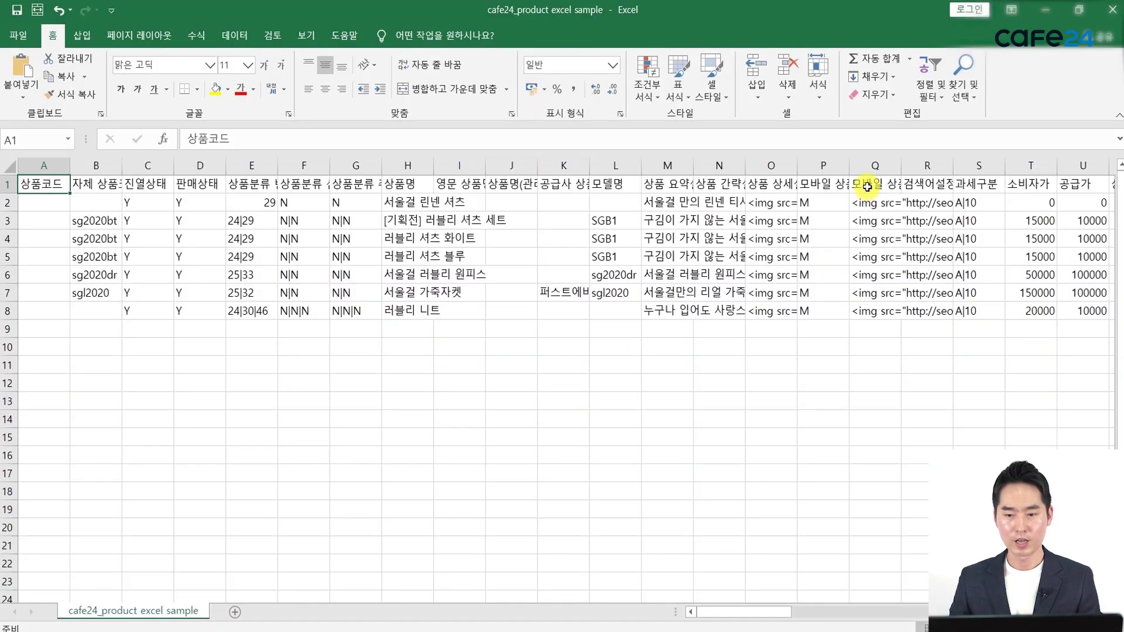
pyautogui.click(876, 203)
pyautogui.click(778, 198)
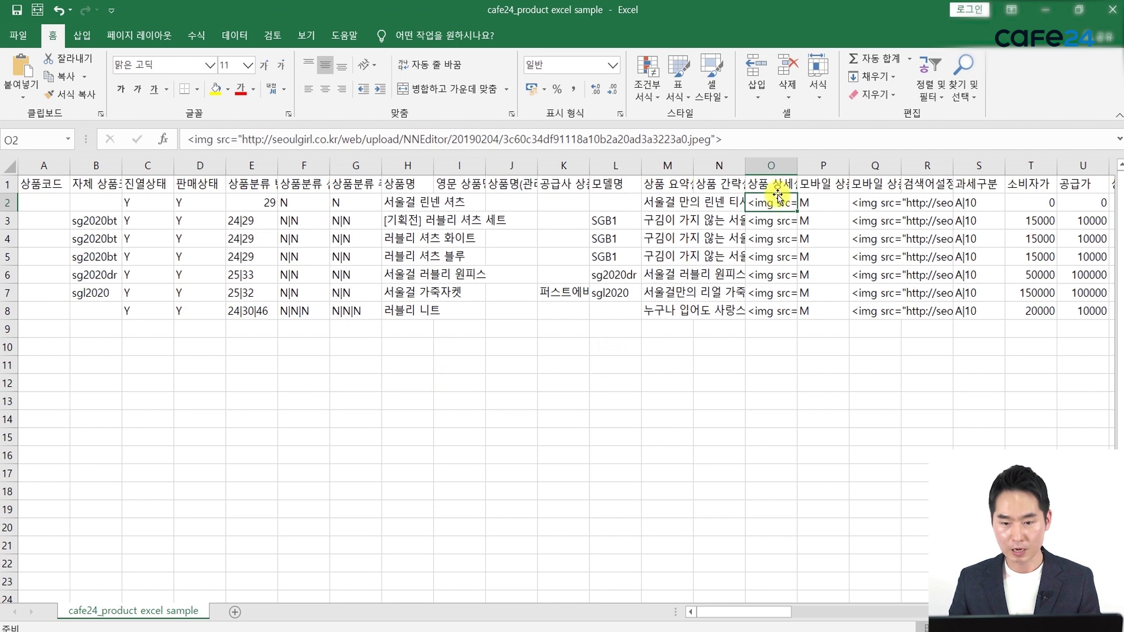
pyautogui.moveTo(797, 166); pyautogui.dragTo(850, 166)
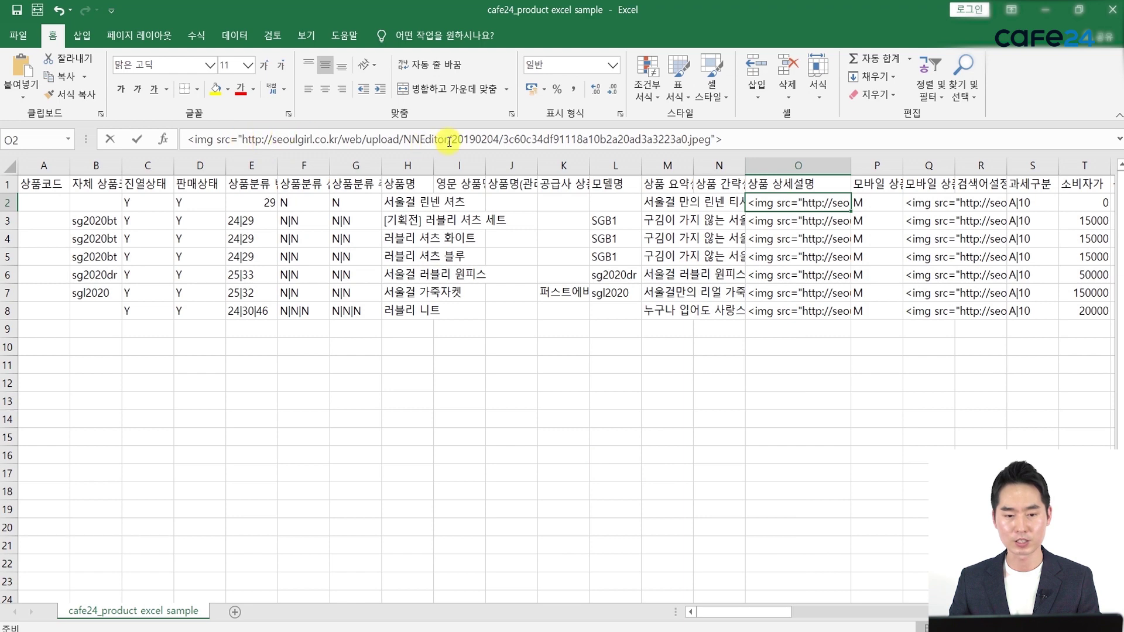
pyautogui.click(641, 139)
pyautogui.click(504, 143)
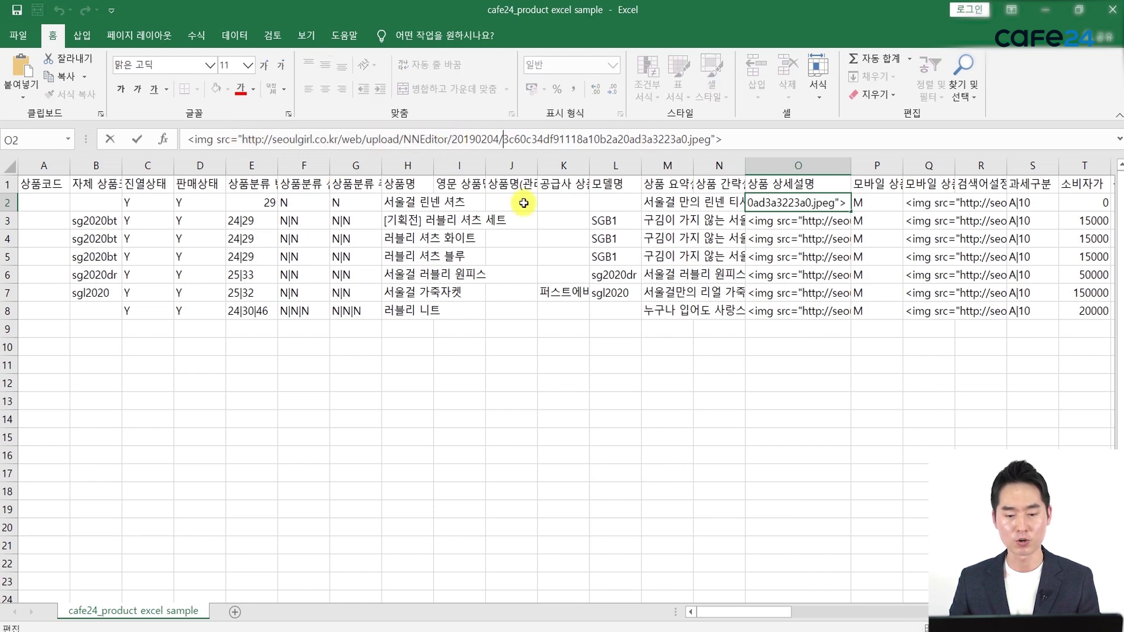
# Step: Widen the 이미지등록(상세), 이미지등록(목록) and 이미지등록(작은목록) columns to fit their headings
pyautogui.moveTo(719, 613); pyautogui.dragTo(830, 601)
pyautogui.click(615, 184)
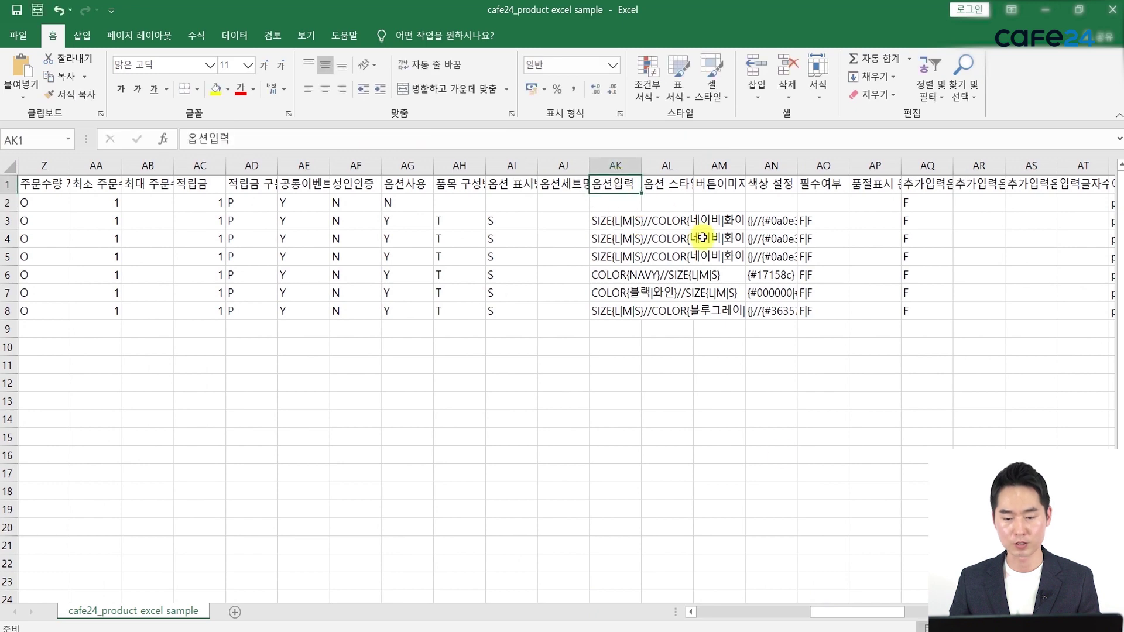
pyautogui.moveTo(854, 609); pyautogui.dragTo(921, 601)
pyautogui.click(359, 184)
pyautogui.moveTo(386, 168); pyautogui.dragTo(641, 181)
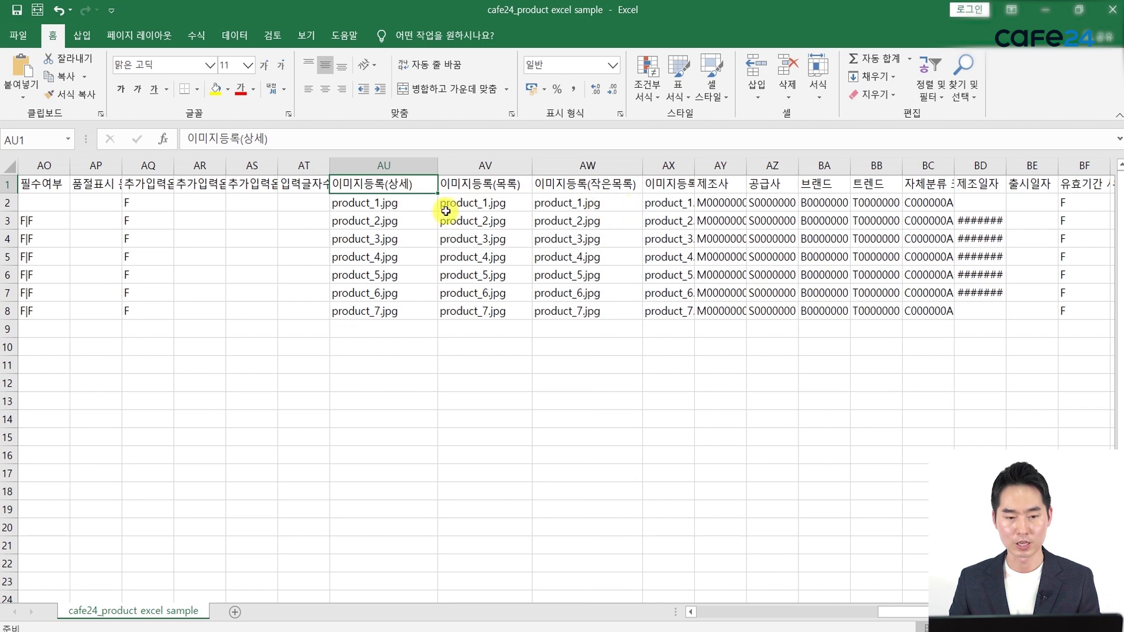
# Step: Check the image file names of the first two products in the 이미지등록(상세) column
pyautogui.click(391, 208)
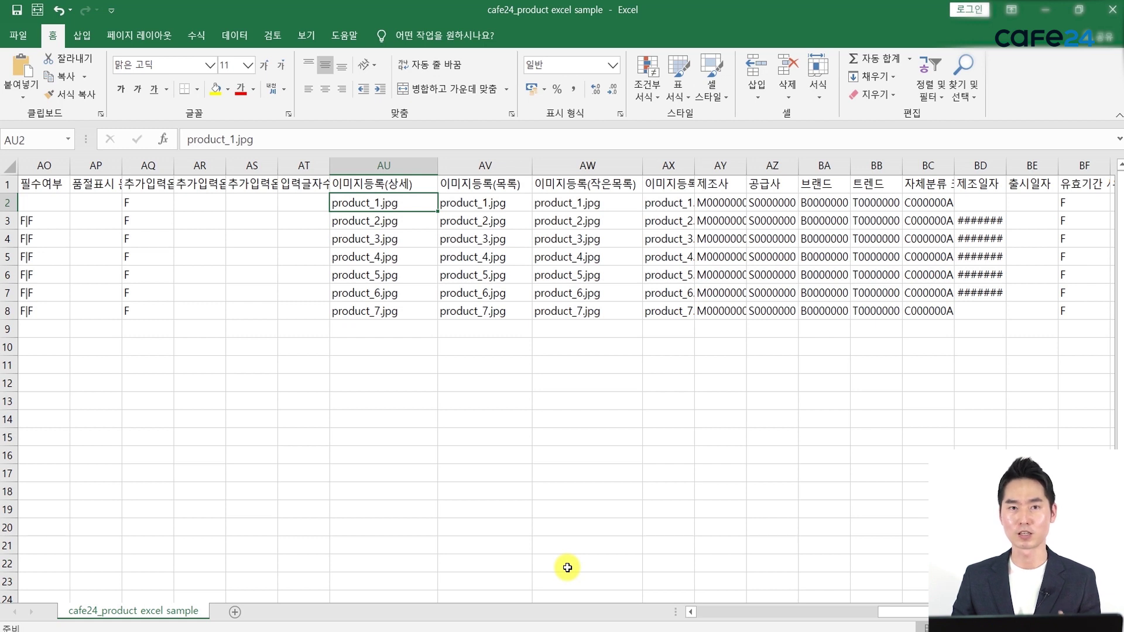
pyautogui.click(385, 225)
pyautogui.click(383, 203)
pyautogui.click(388, 222)
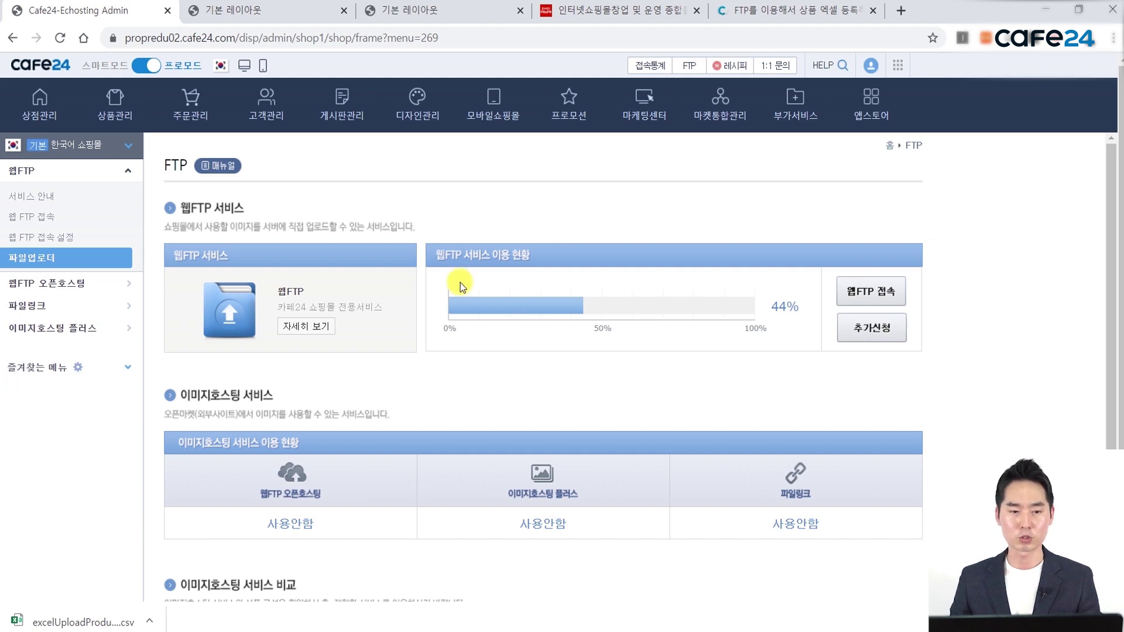
pyautogui.click(222, 9)
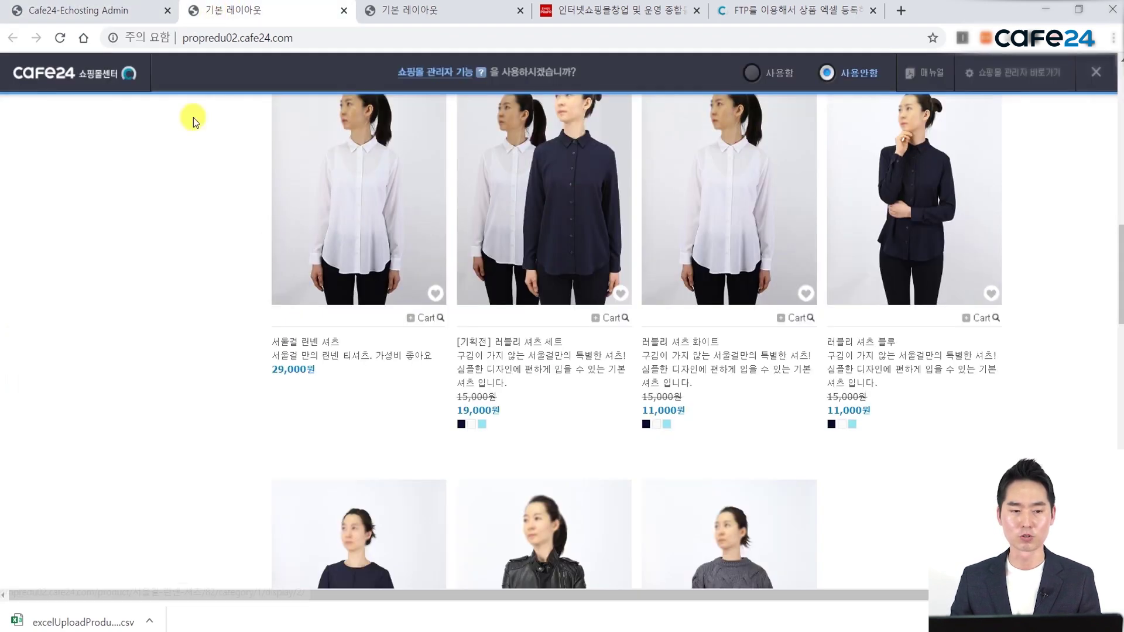
pyautogui.click(103, 11)
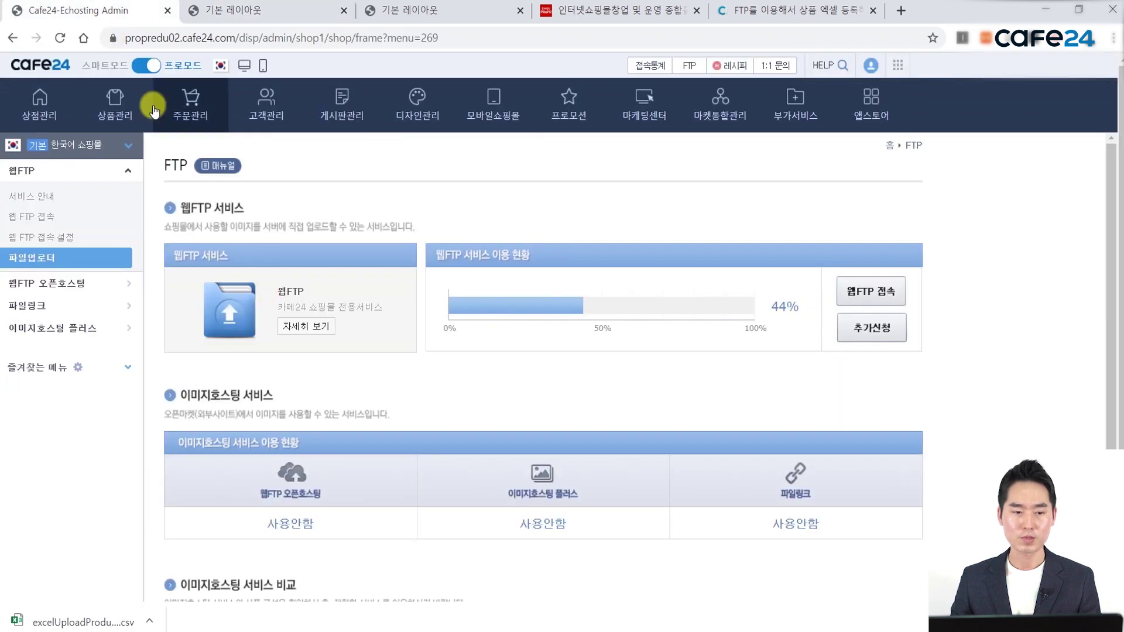
pyautogui.click(49, 112)
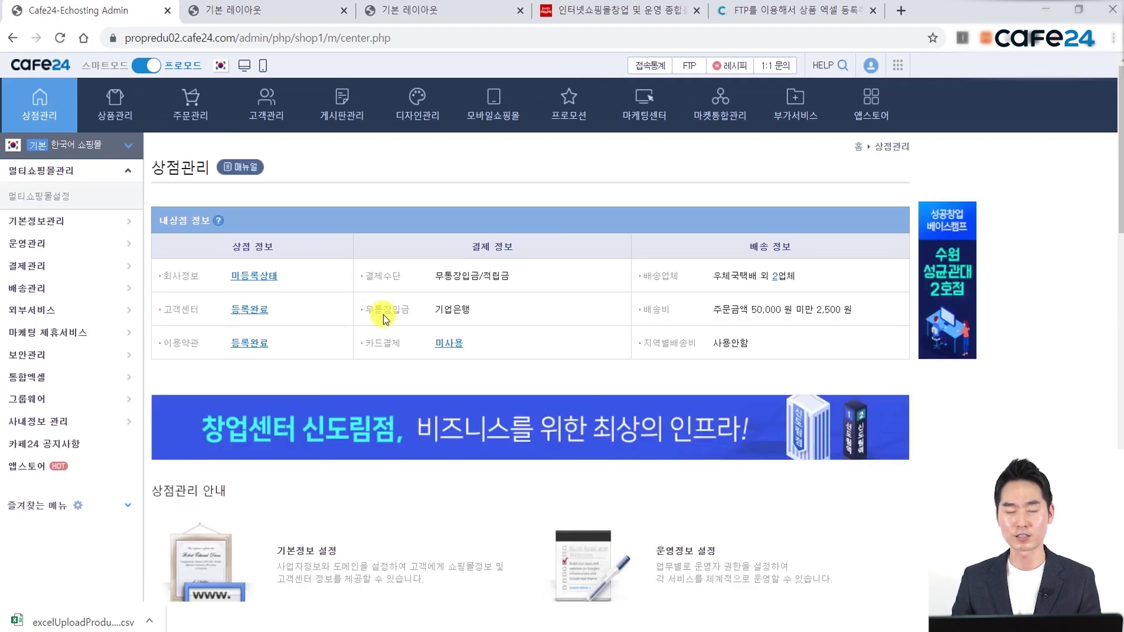
# Step: Open the product list (상품목록) in product management and select all listed products
pyautogui.click(122, 115)
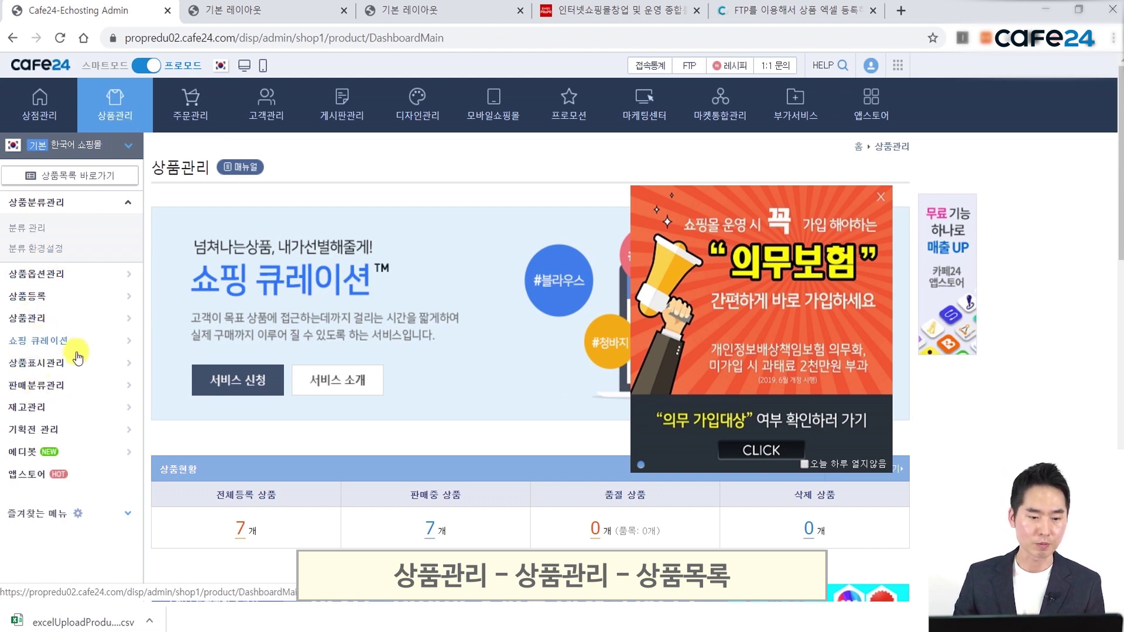
pyautogui.click(28, 319)
pyautogui.click(36, 298)
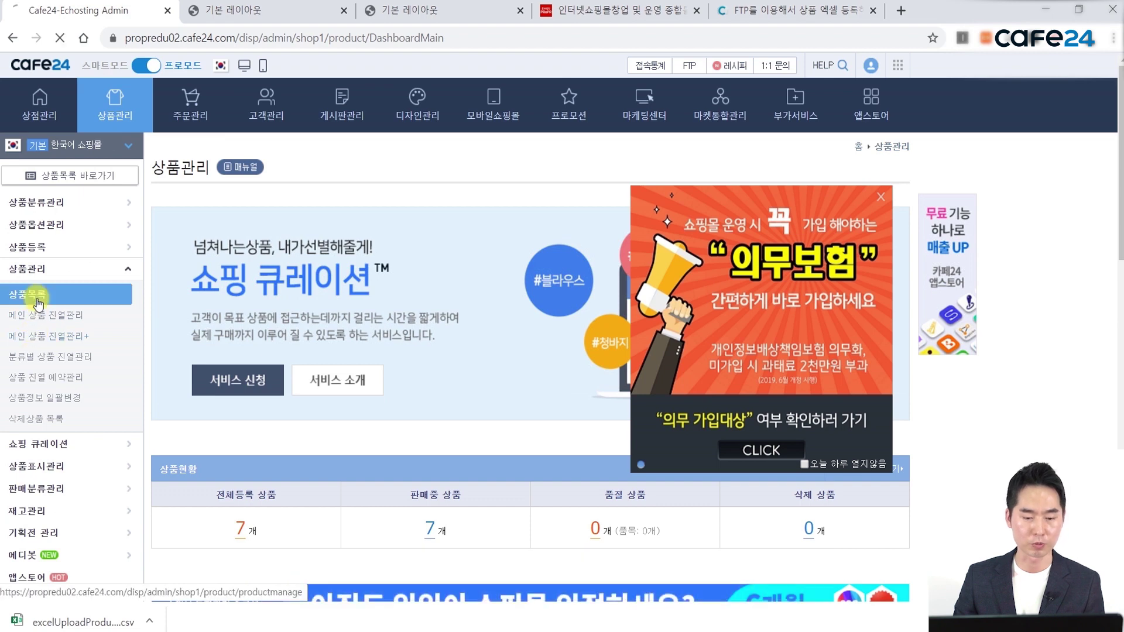
pyautogui.scroll(-5, 510, 419)
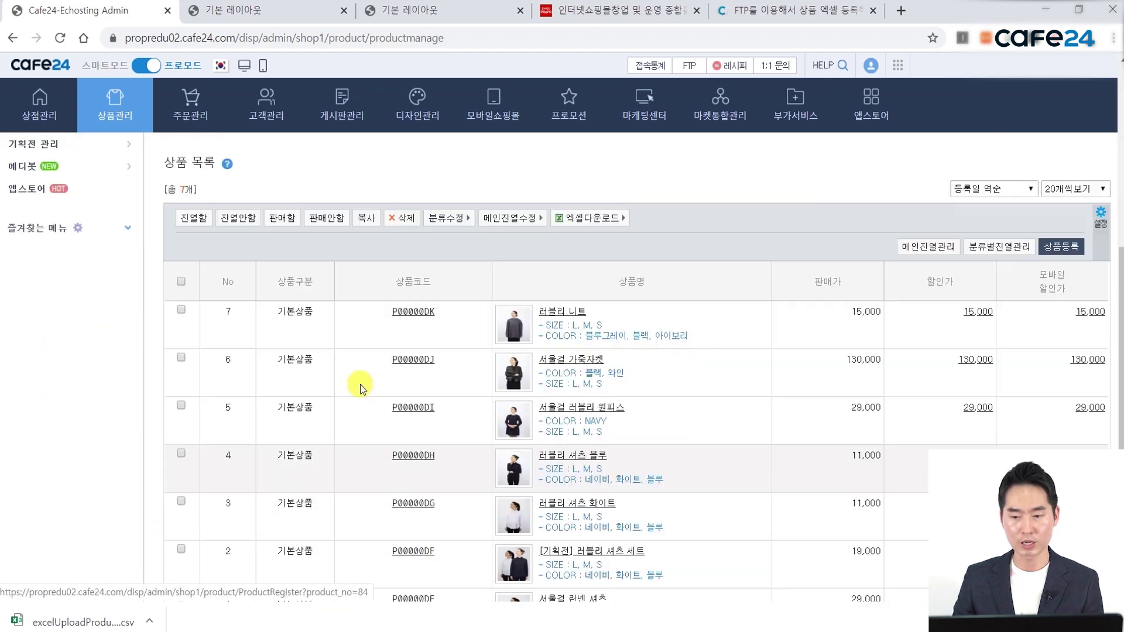
pyautogui.click(181, 283)
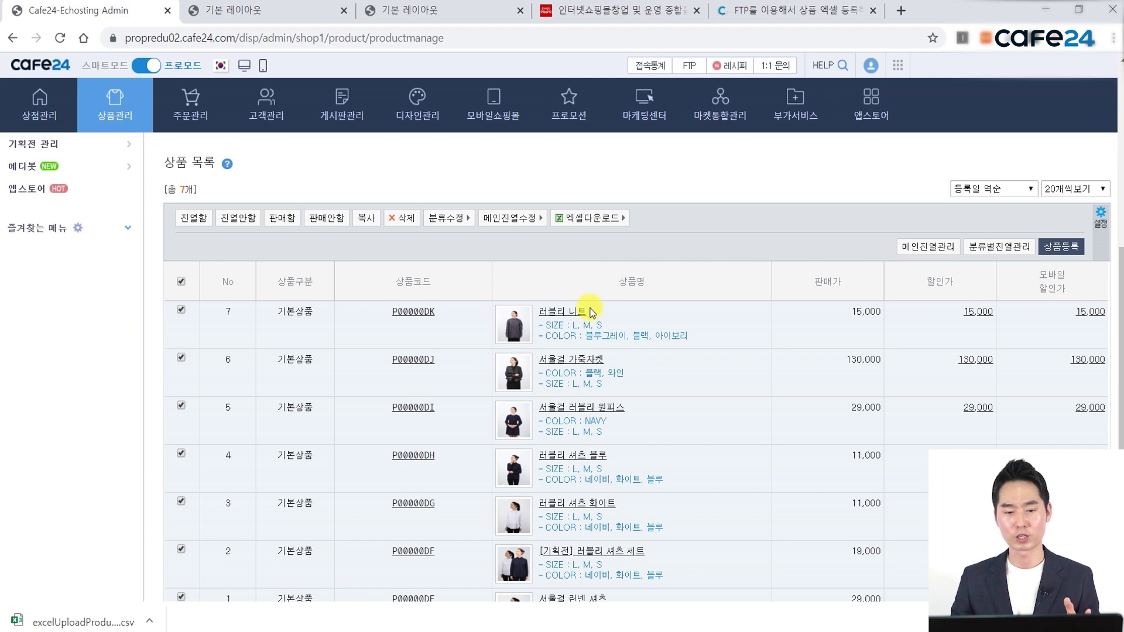
# Step: Open the Excel registration page (엑셀 등록) under product registration
pyautogui.scroll(5, 496, 225)
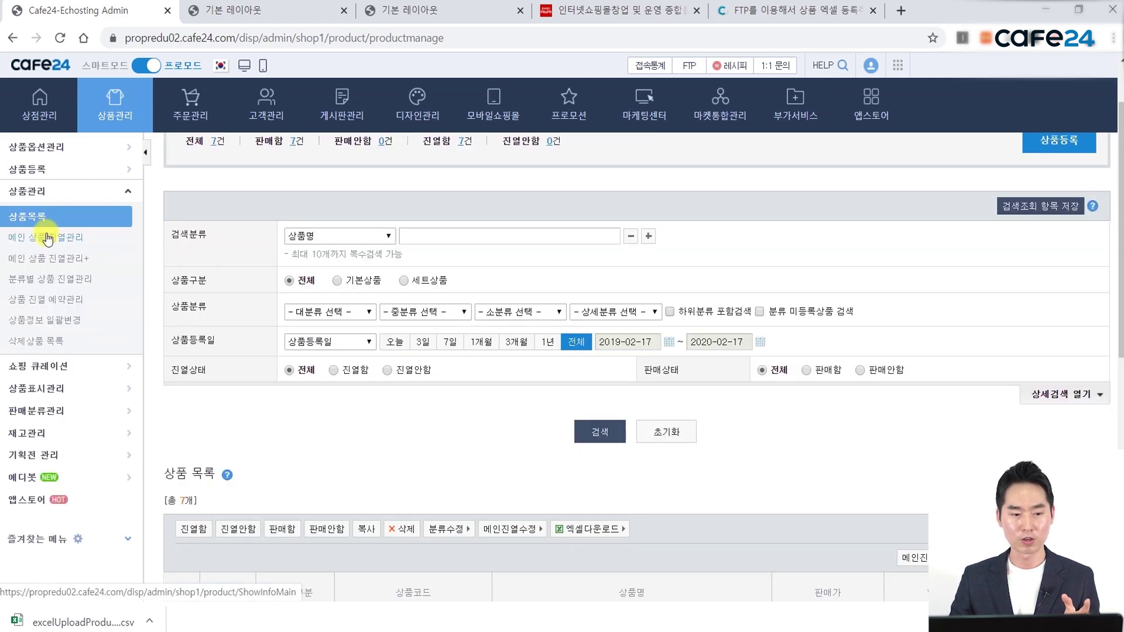
pyautogui.click(32, 169)
pyautogui.click(35, 265)
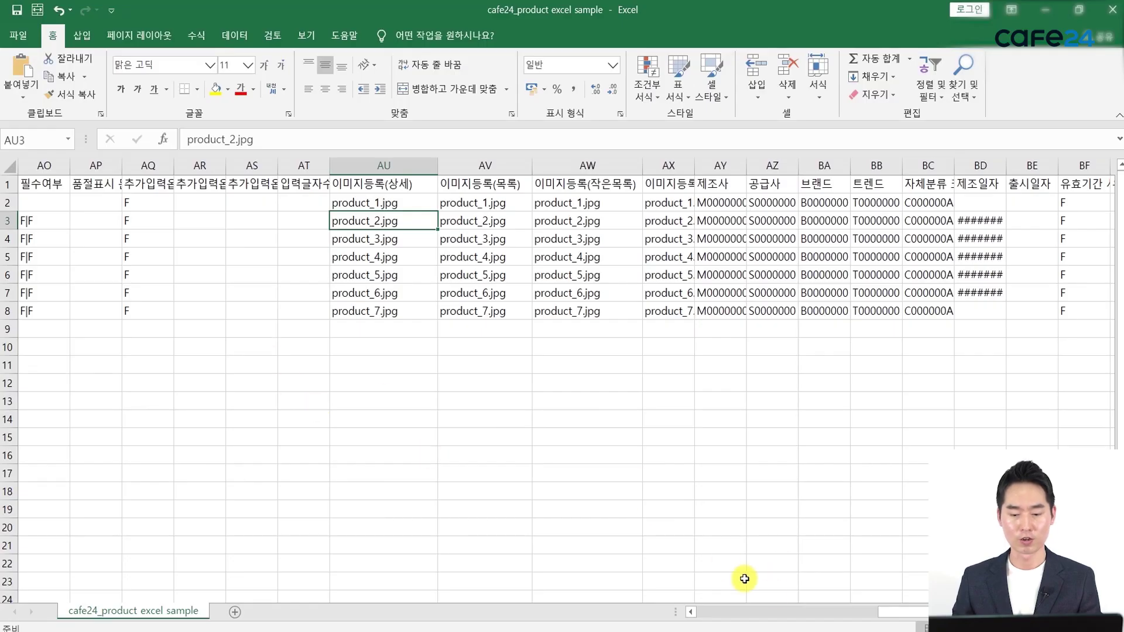
# Step: In the cafe24_product excel sample sheet, examine the product data in columns F to N and the 상품코드 cells from A2 down
pyautogui.moveTo(905, 612); pyautogui.dragTo(697, 612)
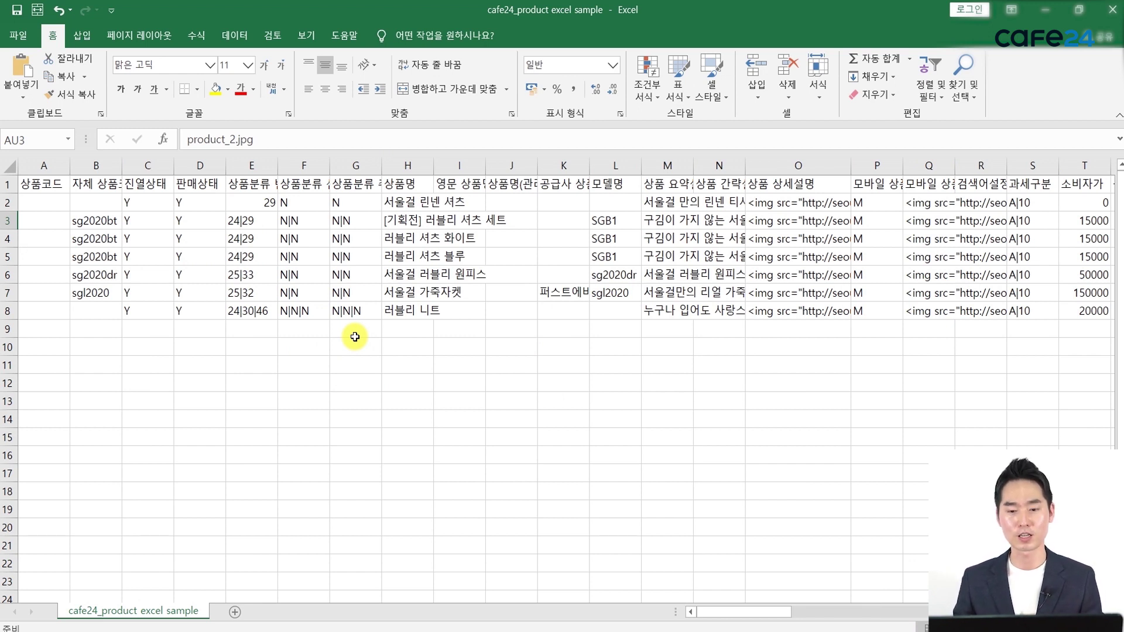
pyautogui.moveTo(296, 206); pyautogui.dragTo(696, 303)
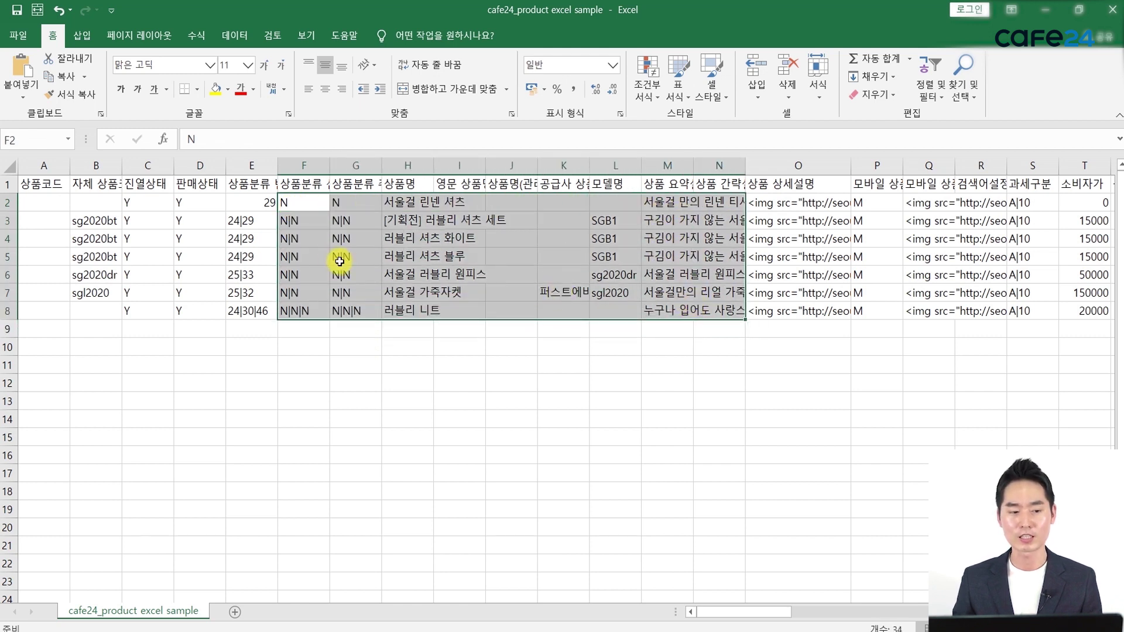
pyautogui.moveTo(47, 205); pyautogui.dragTo(48, 305)
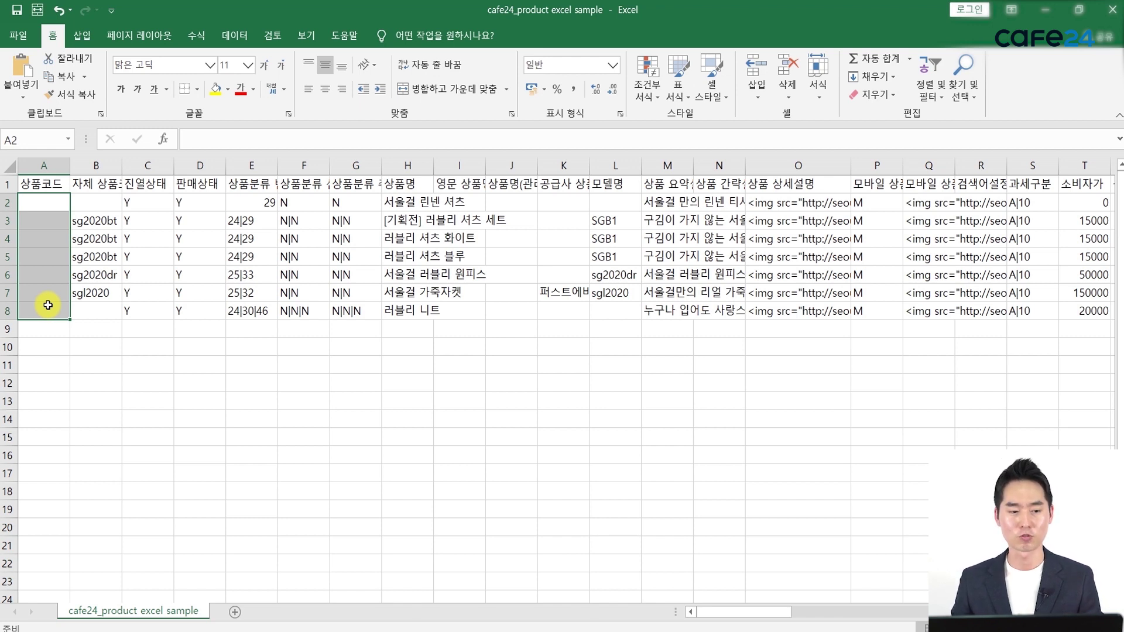
pyautogui.click(47, 240)
pyautogui.moveTo(47, 208); pyautogui.dragTo(49, 314)
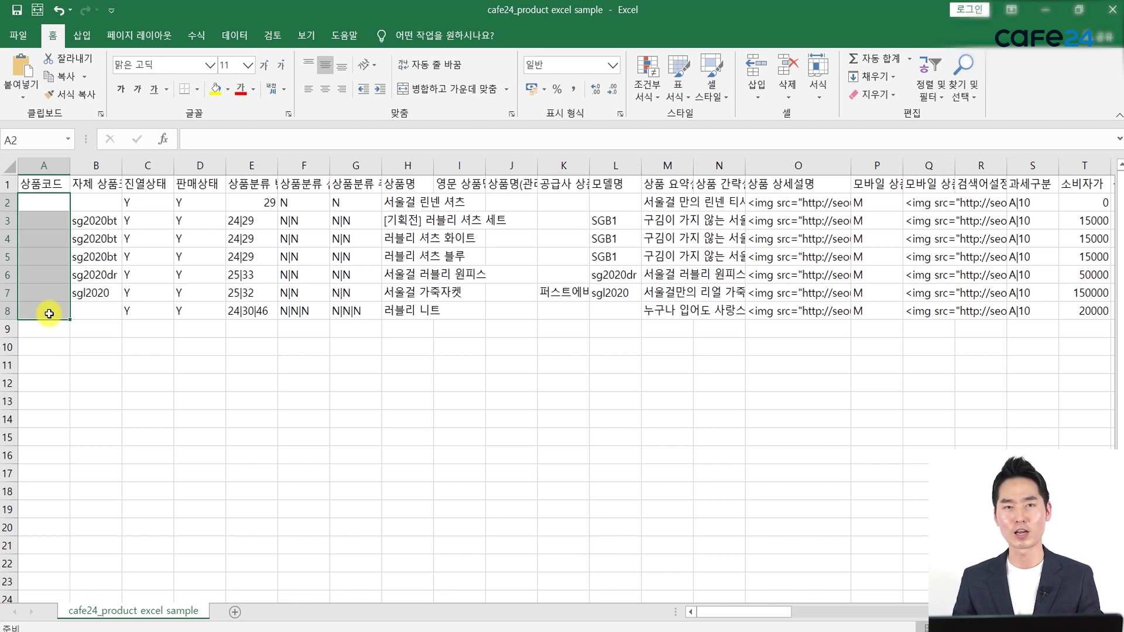
pyautogui.moveTo(42, 202); pyautogui.dragTo(38, 338)
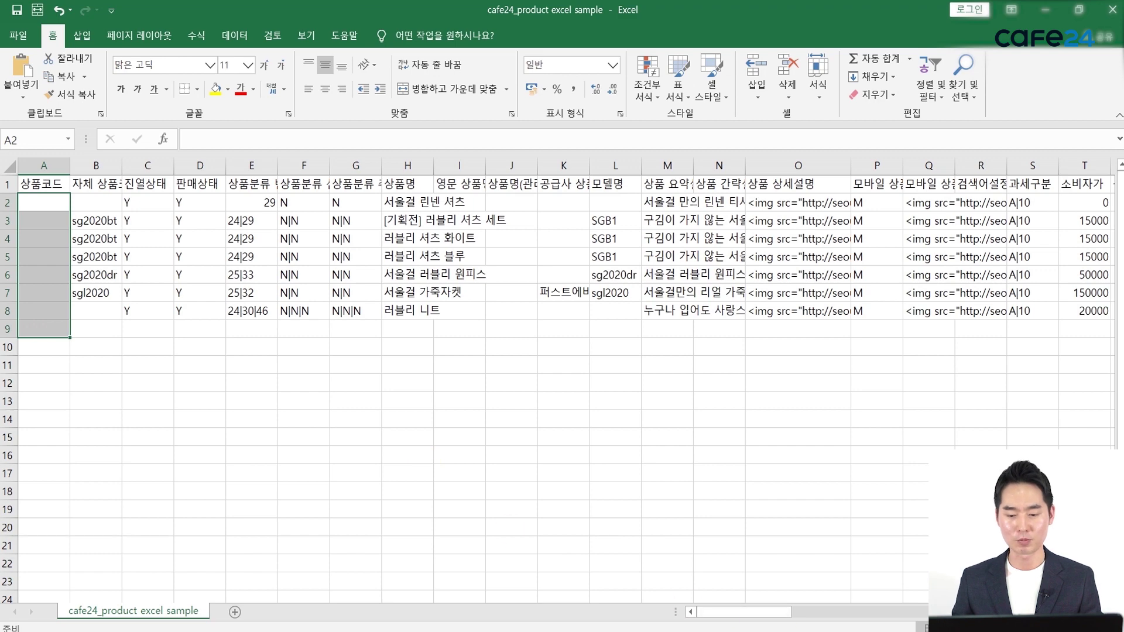
# Step: Switch to the shop admin's Excel registration page and view its 관련상품 설정 and 옵션/재고 수정 sections
pyautogui.hotkey('alt', 'Tab')
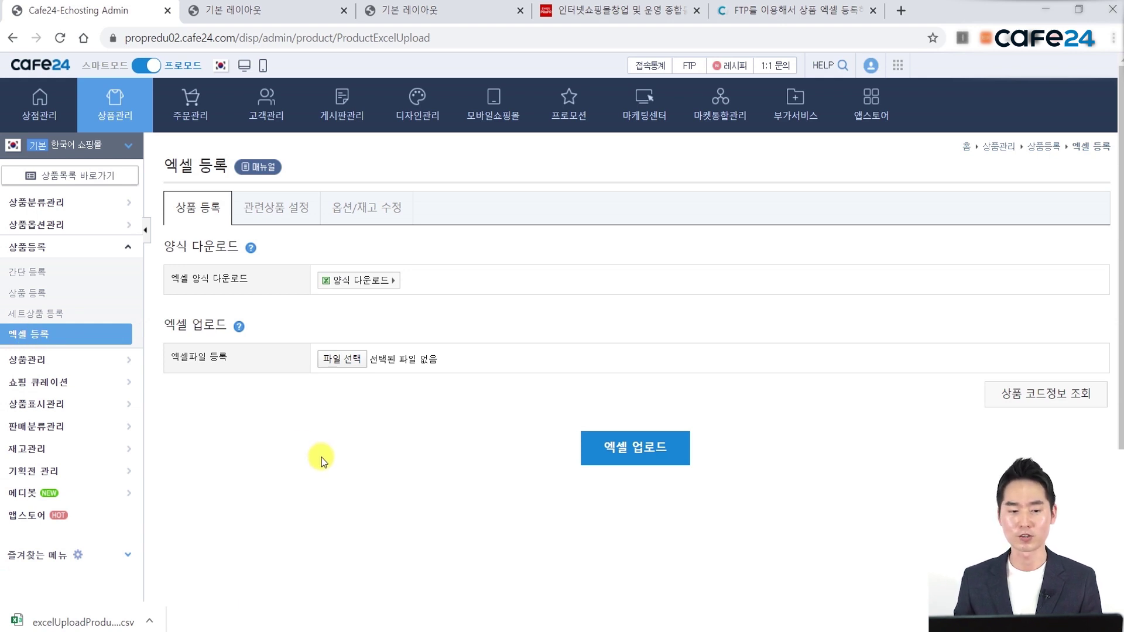
pyautogui.click(271, 218)
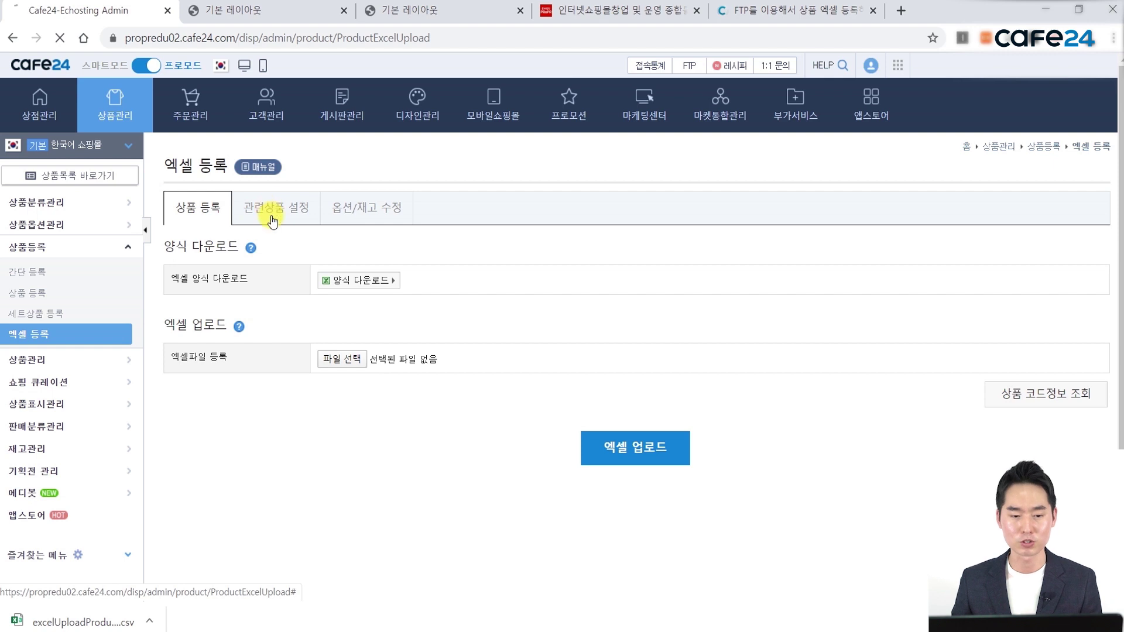
pyautogui.click(355, 209)
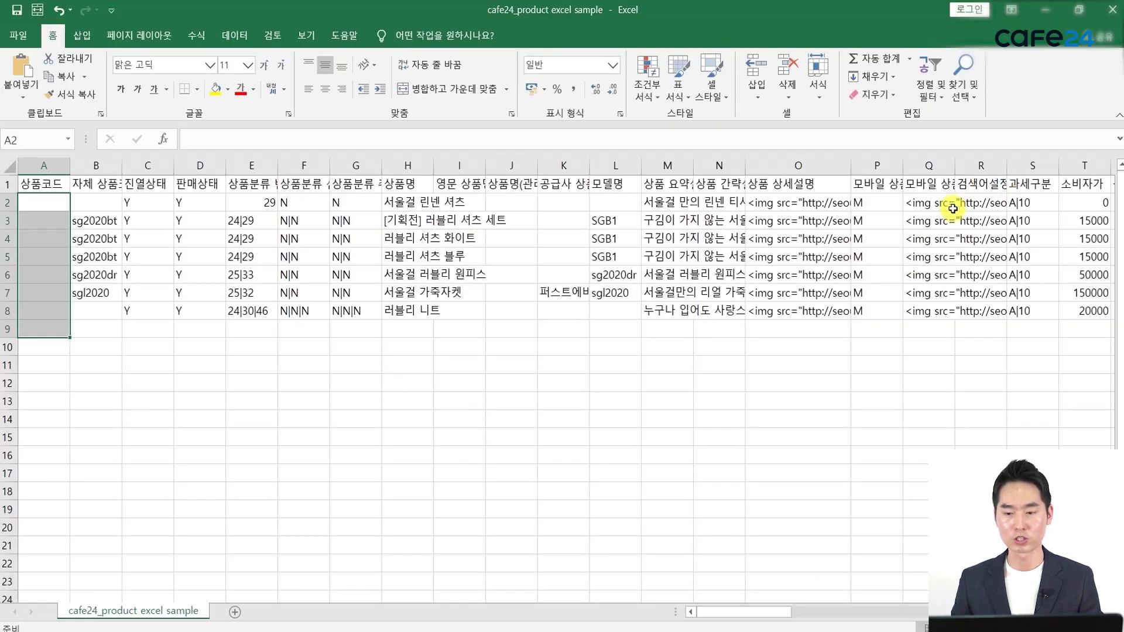
# Step: Review the image and option columns of the cafe24_product excel sample sheet and return to the shop admin's Excel registration page
pyautogui.moveTo(757, 612); pyautogui.dragTo(976, 603)
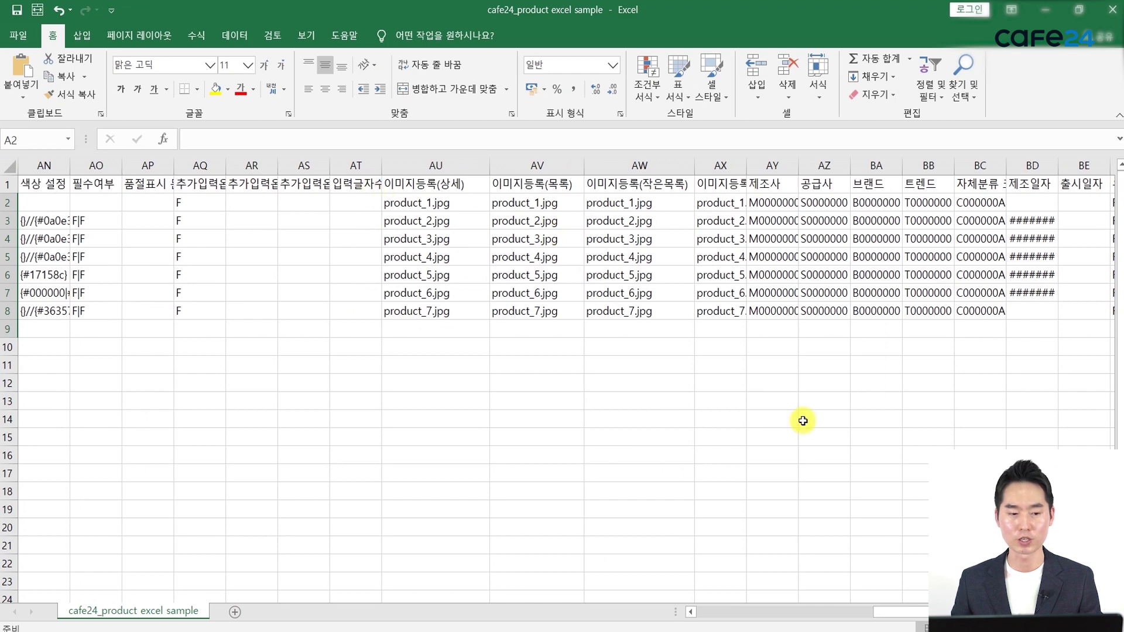
pyautogui.moveTo(905, 609); pyautogui.dragTo(845, 620)
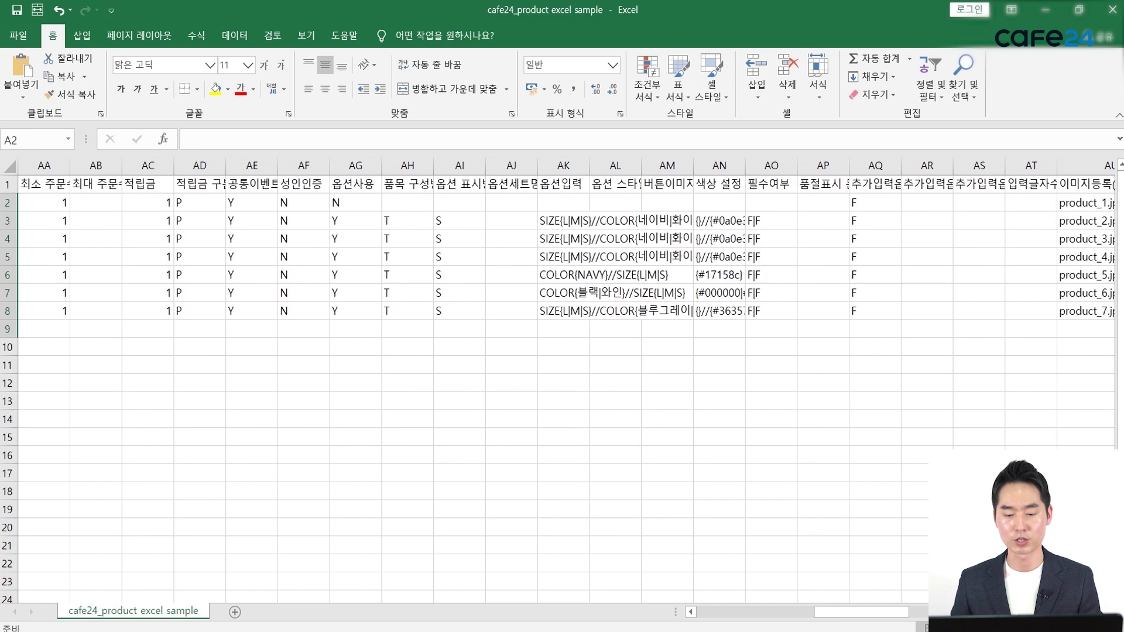
pyautogui.hotkey('alt', 'Tab')
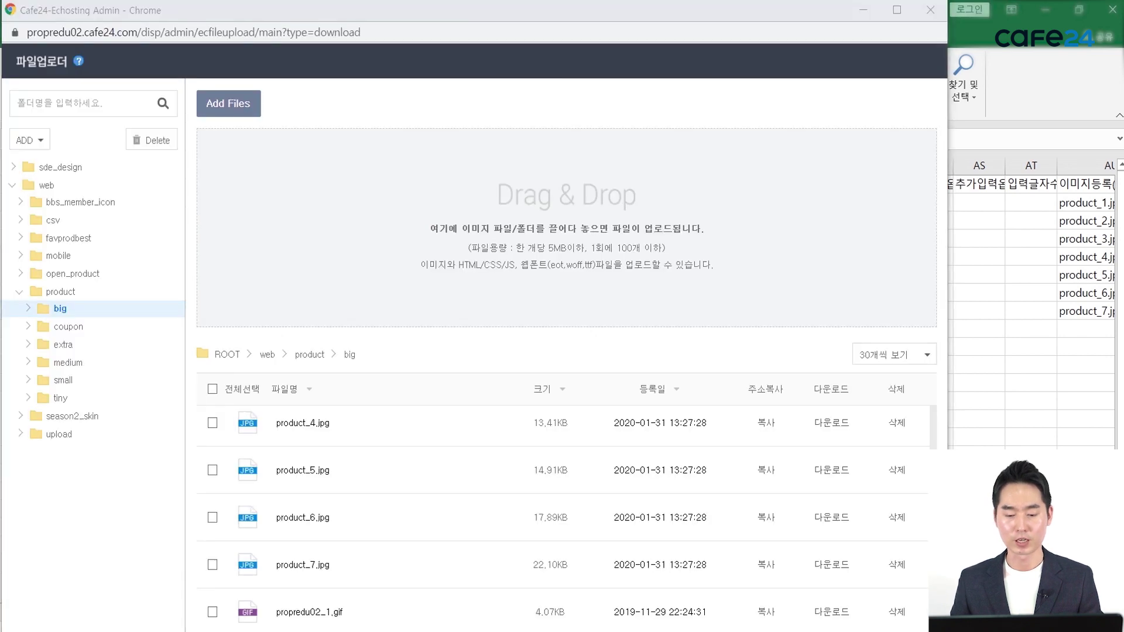
pyautogui.hotkey('alt', 'Tab')
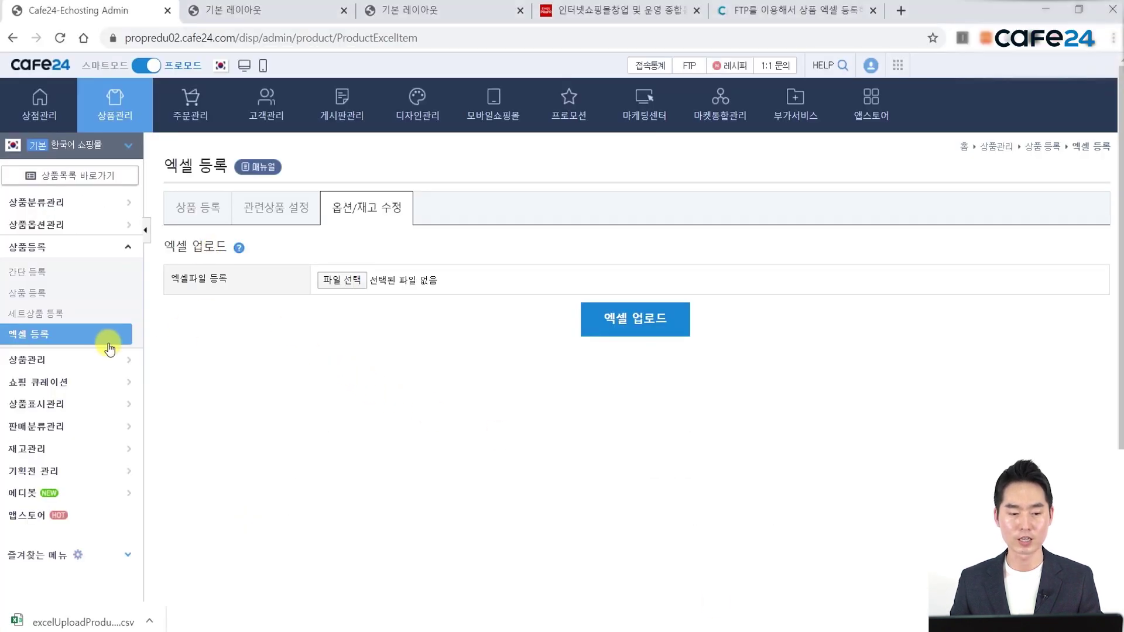